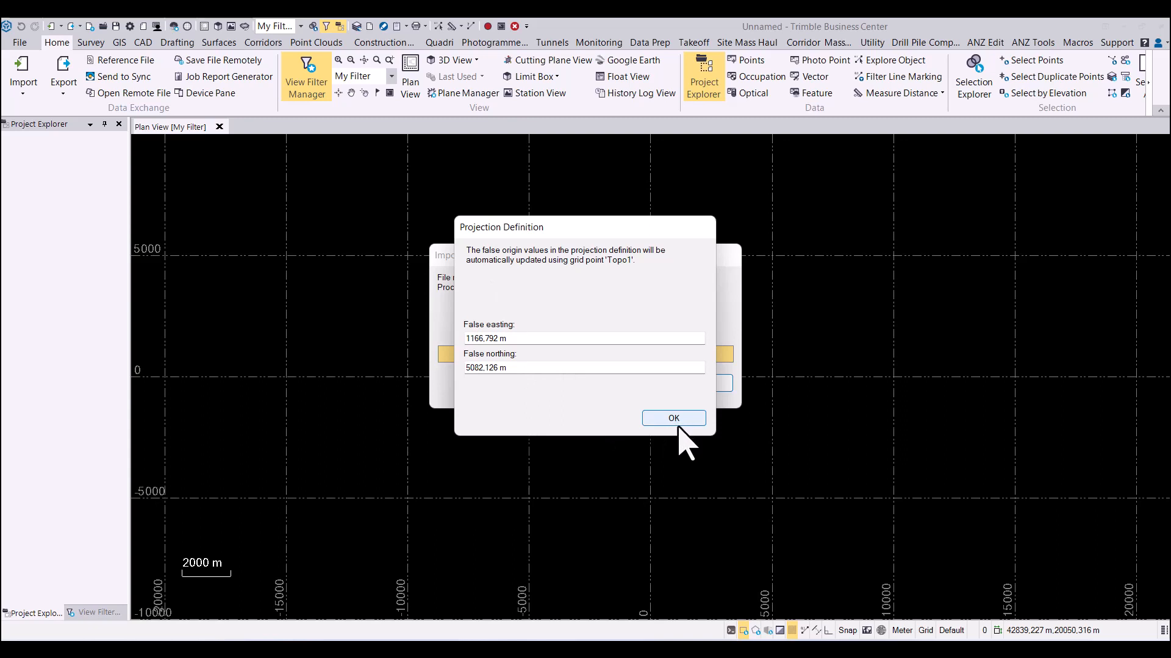
- Accept the projection's false origin update from grid point Topo1 and review the import summary report
{"action": "left_click", "coordinate": [680, 421]}
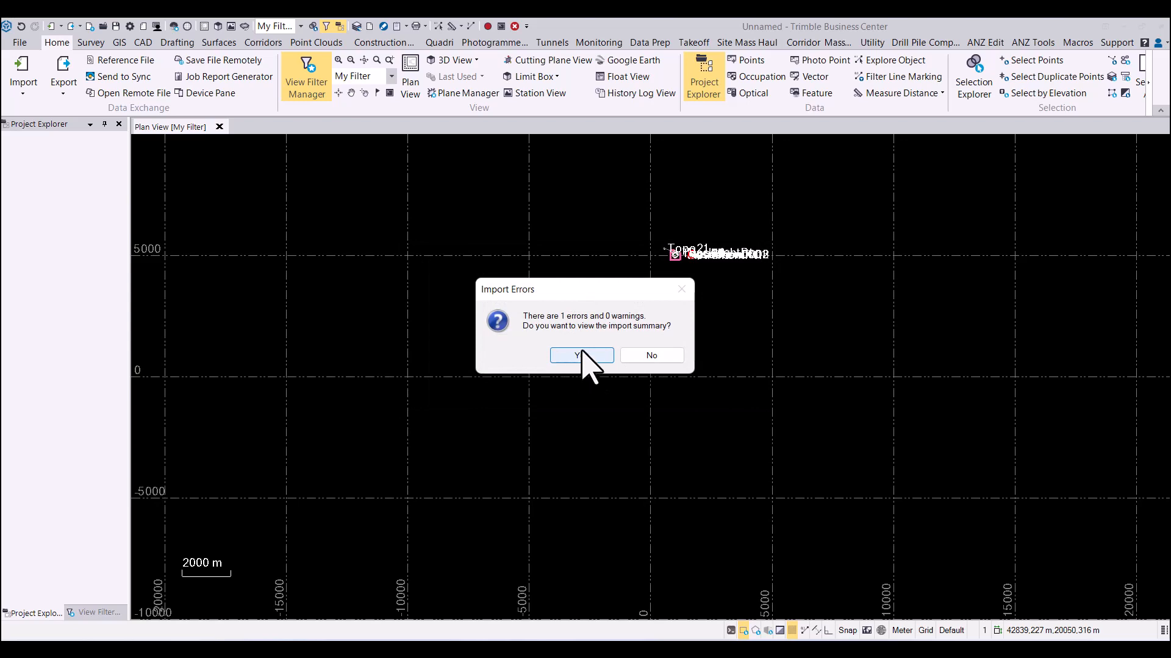
{"action": "left_click", "coordinate": [587, 356]}
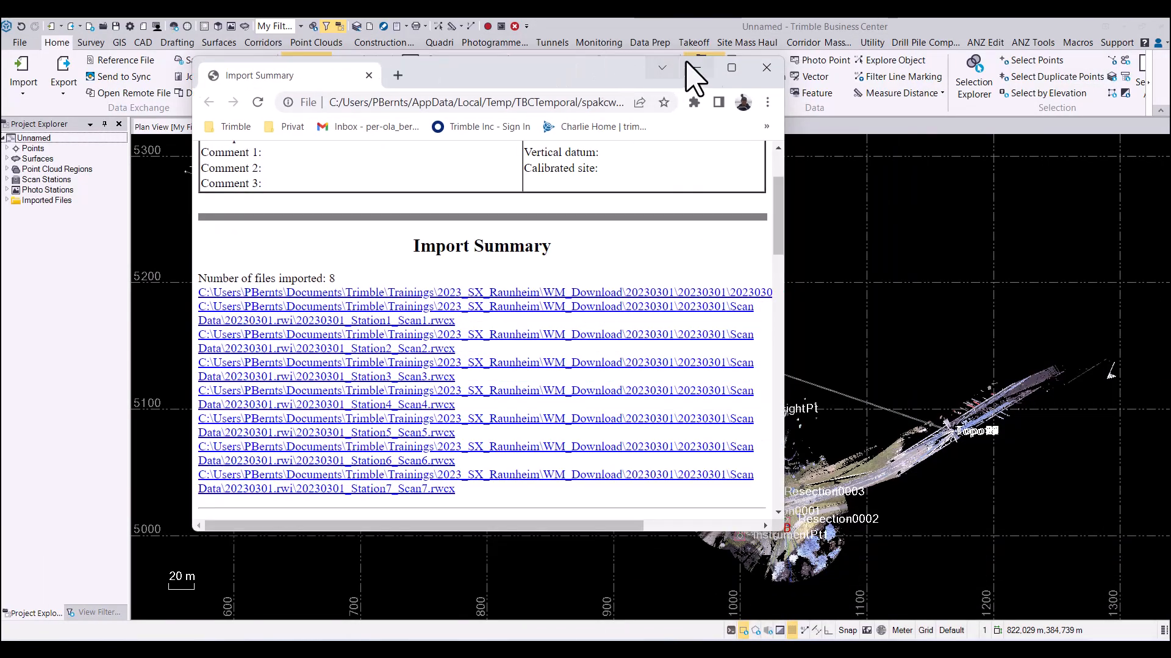
{"action": "left_click", "coordinate": [731, 69]}
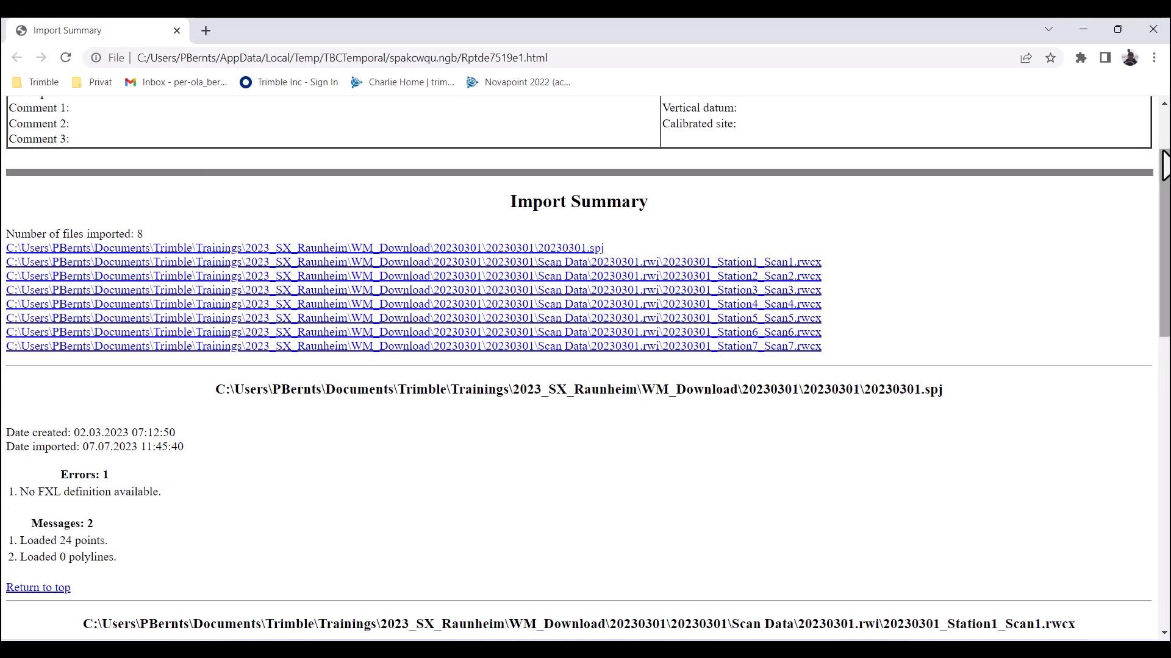
{"action": "left_click", "coordinate": [1154, 31]}
- Open a 3D view of the imported scans, inspect the roundabout area and expand the list of scan stations
{"action": "scroll", "coordinate": [776, 524], "scroll_direction": "up", "scroll_amount": 8}
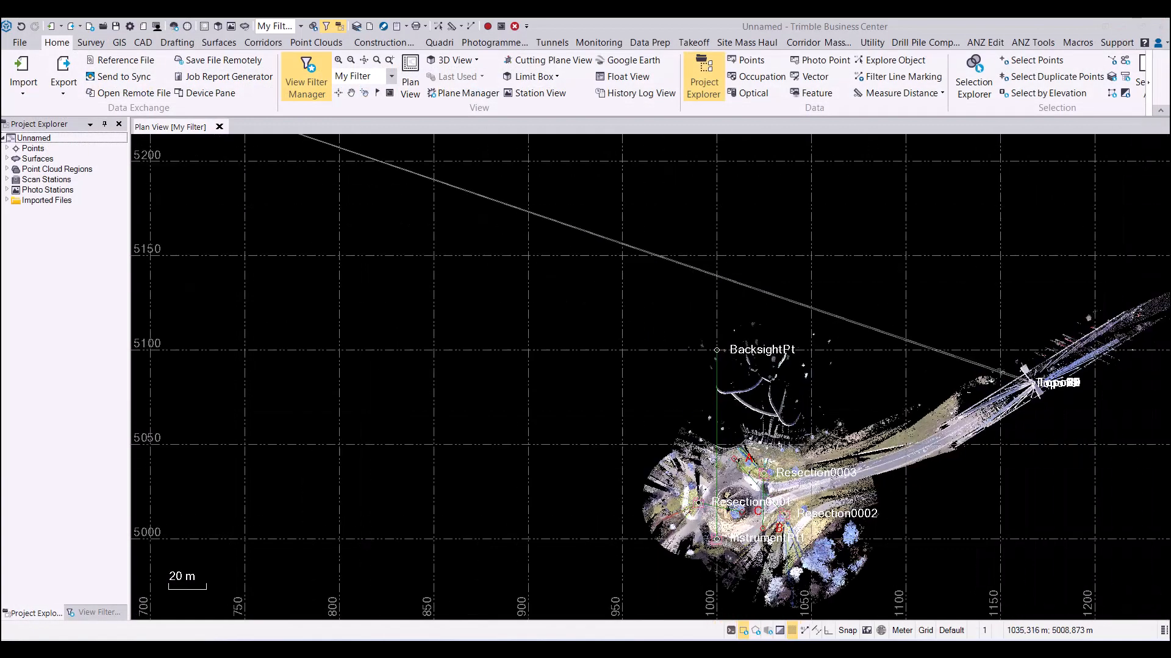
{"action": "scroll", "coordinate": [816, 496], "scroll_direction": "up", "scroll_amount": 5}
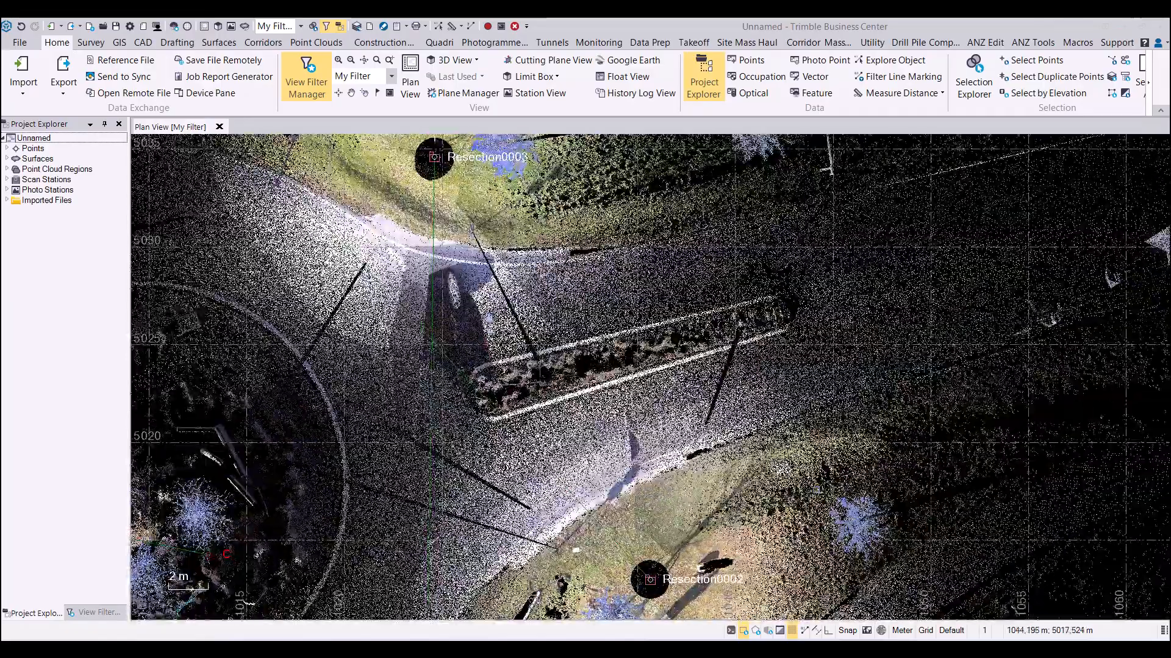
{"action": "scroll", "coordinate": [835, 488], "scroll_direction": "down", "scroll_amount": 8}
{"action": "scroll", "coordinate": [664, 494], "scroll_direction": "up", "scroll_amount": 4}
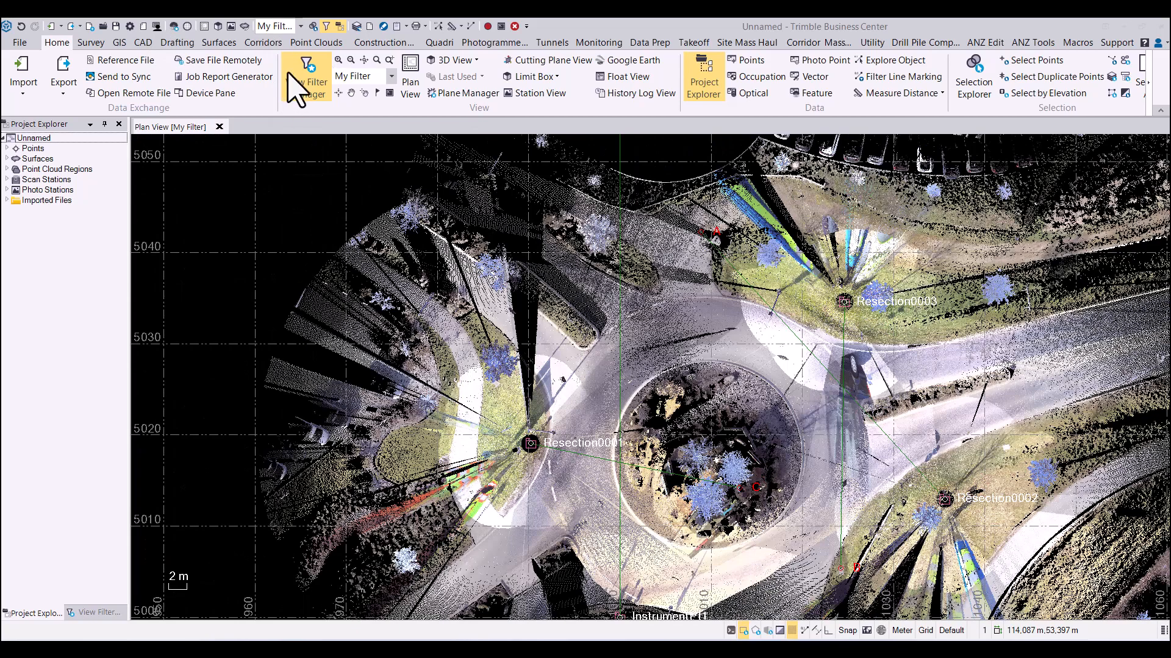
{"action": "left_click", "coordinate": [307, 78]}
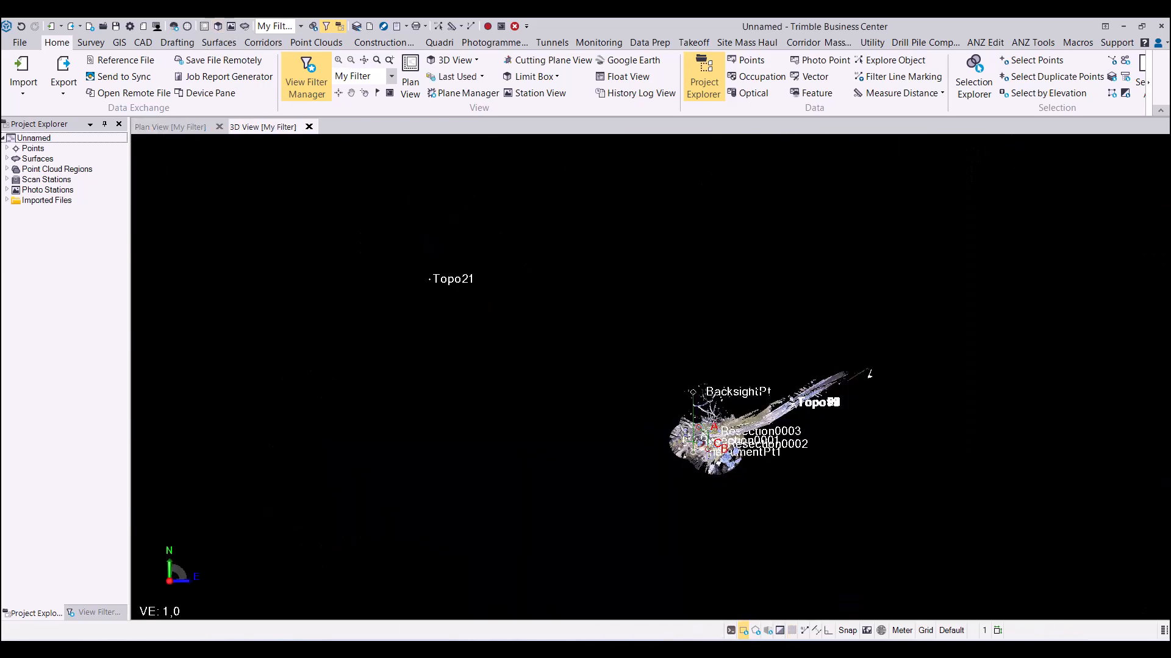
{"action": "scroll", "coordinate": [709, 450], "scroll_direction": "up", "scroll_amount": 10}
{"action": "middle_click_drag", "start_coordinate": [725, 411], "coordinate": [817, 421]}
{"action": "middle_click_drag", "start_coordinate": [634, 436], "coordinate": [918, 415]}
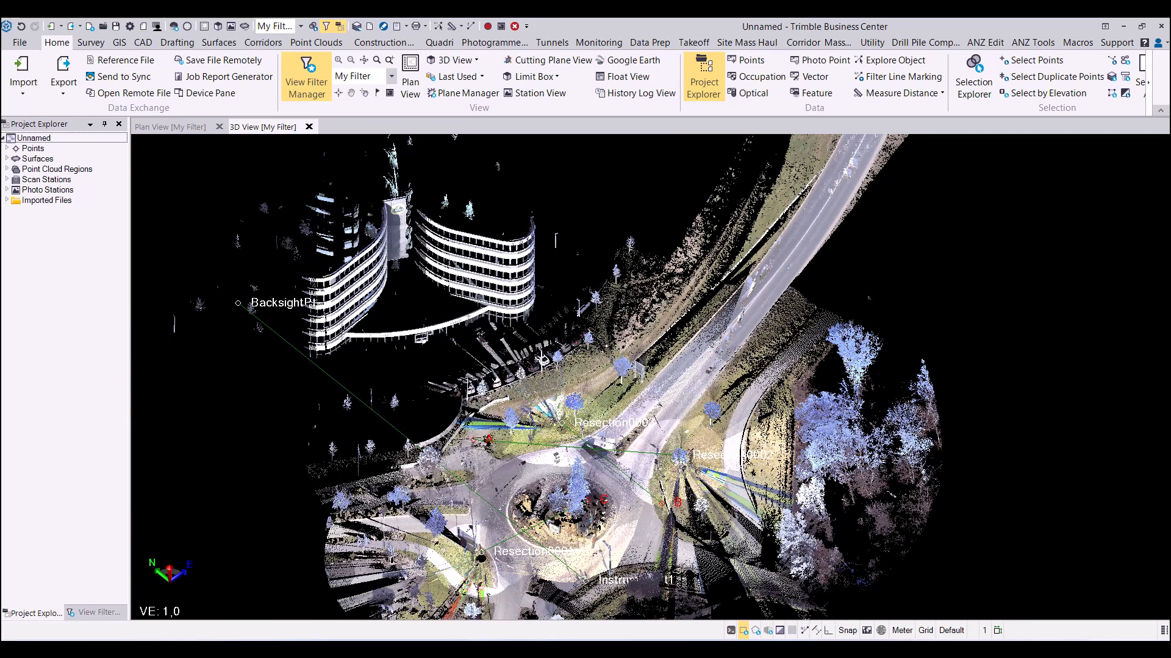
{"action": "left_click", "coordinate": [7, 180]}
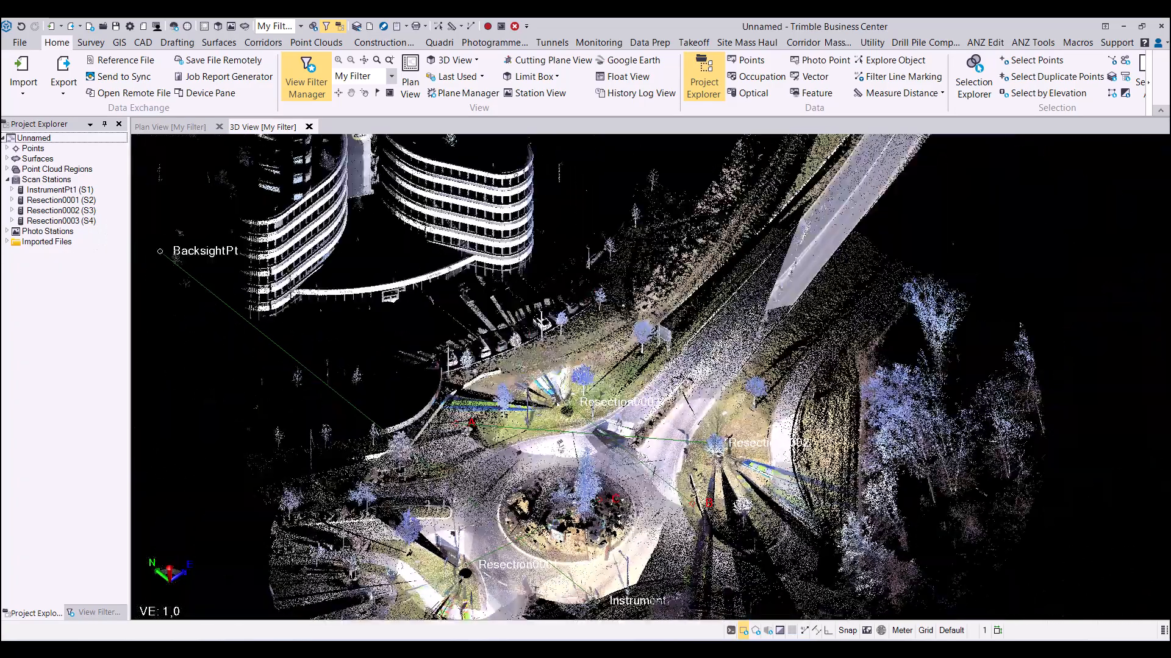
- Classify and refine the selected point cloud region with the Outdoor (Terrestrial) classification, extracting and refining all classes
{"action": "left_click", "coordinate": [495, 42]}
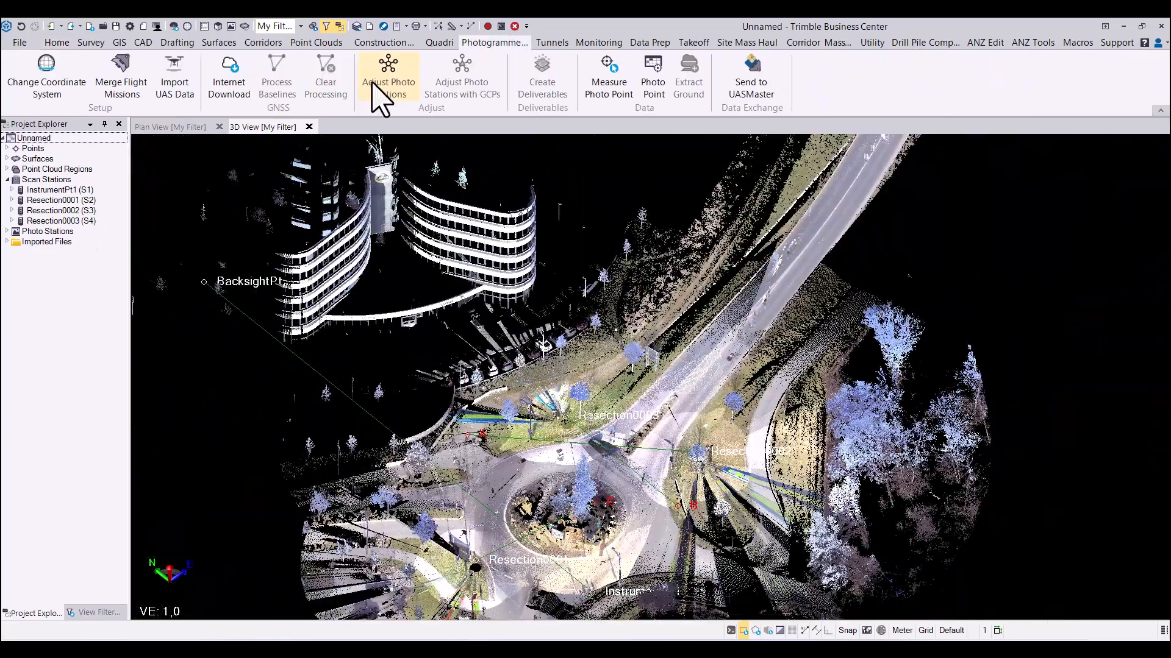
{"action": "left_click", "coordinate": [322, 43]}
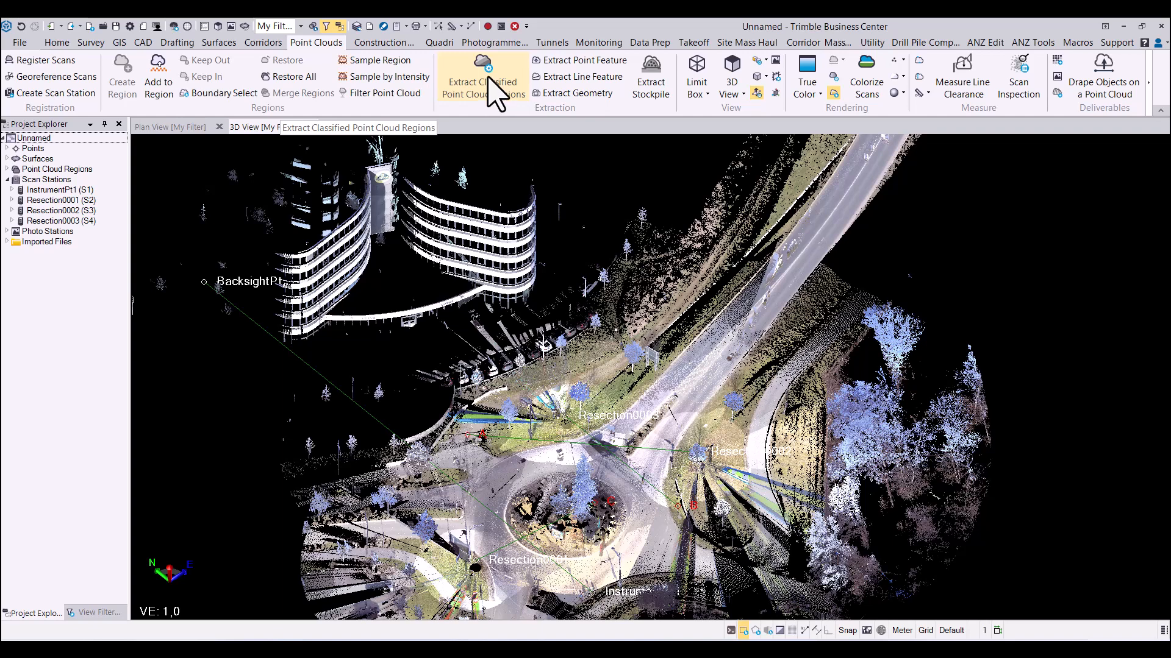
{"action": "left_click", "coordinate": [495, 91]}
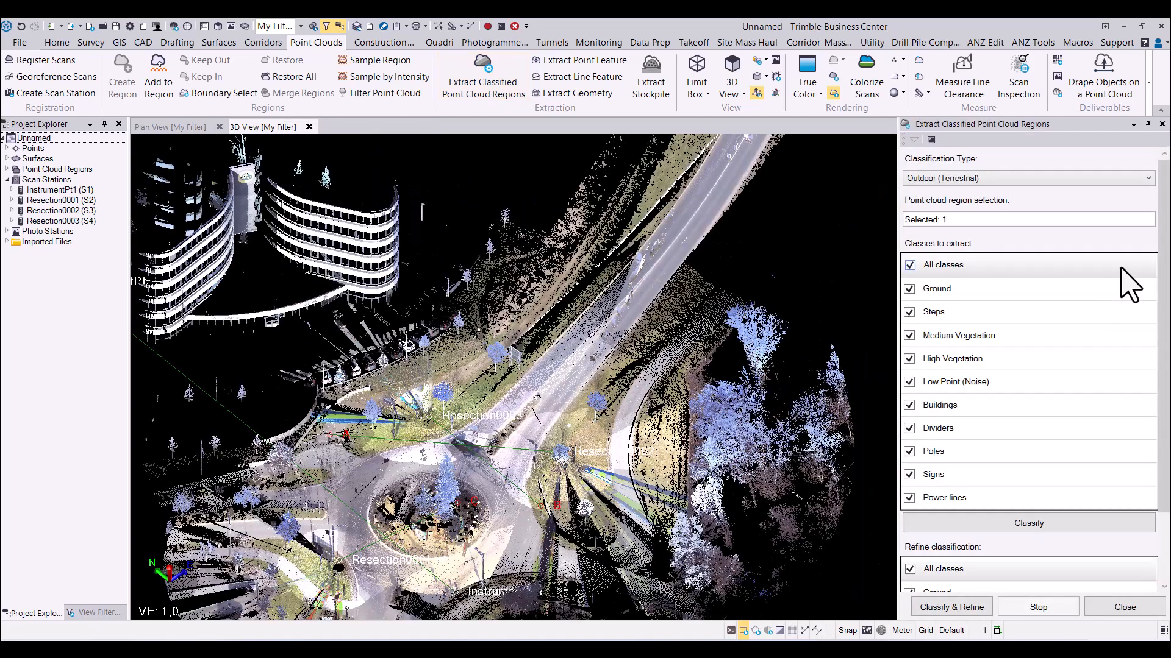
{"action": "left_click", "coordinate": [953, 220]}
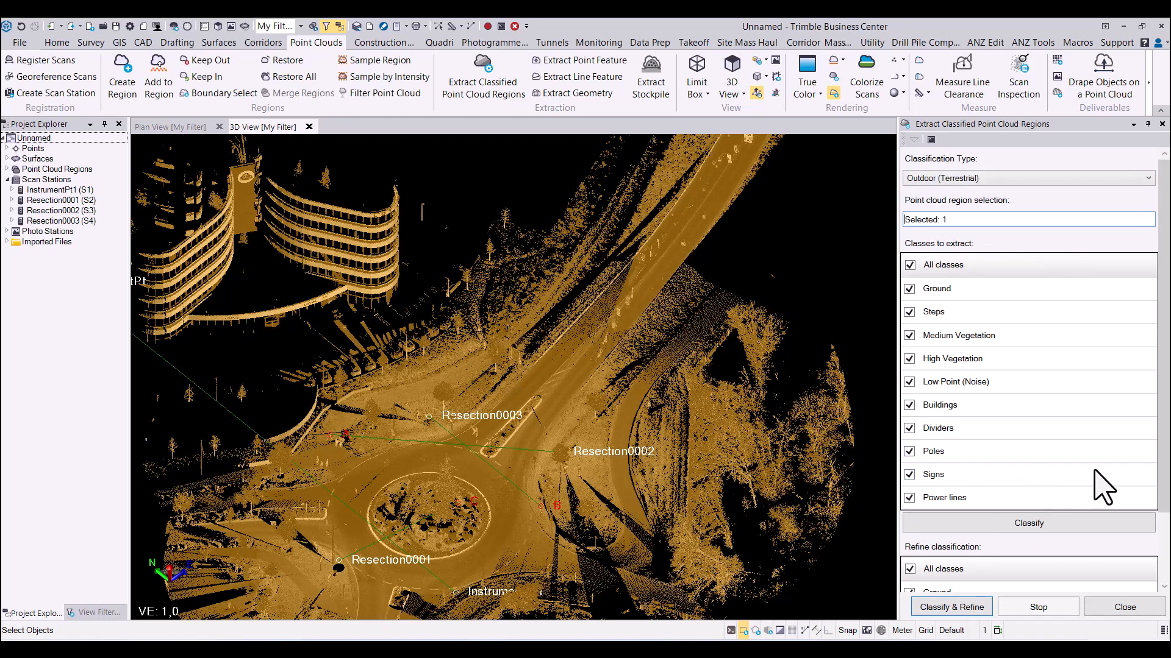
{"action": "scroll", "coordinate": [1092, 489], "scroll_direction": "down", "scroll_amount": 2}
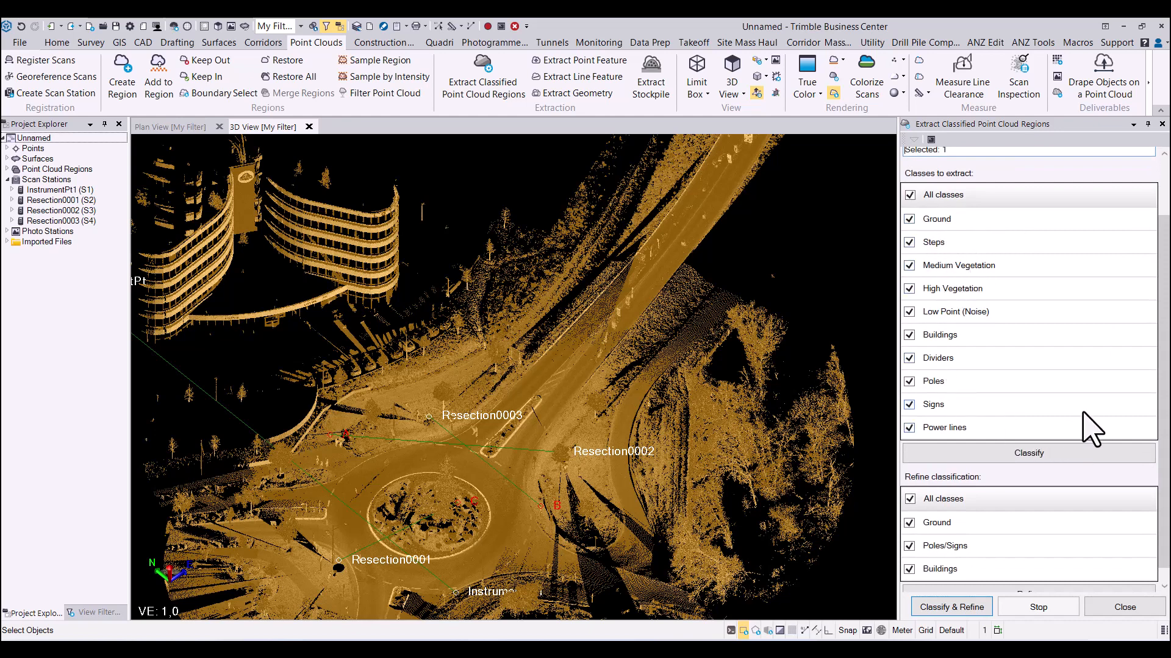
{"action": "scroll", "coordinate": [1165, 349], "scroll_direction": "down", "scroll_amount": 1}
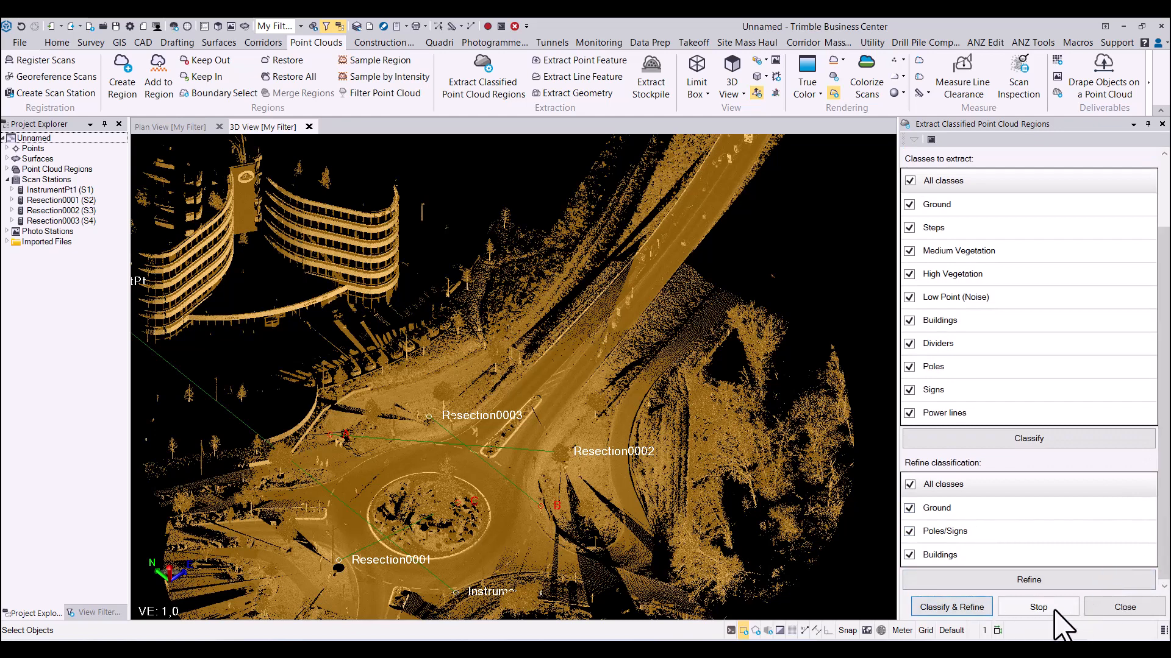
{"action": "left_click", "coordinate": [951, 607]}
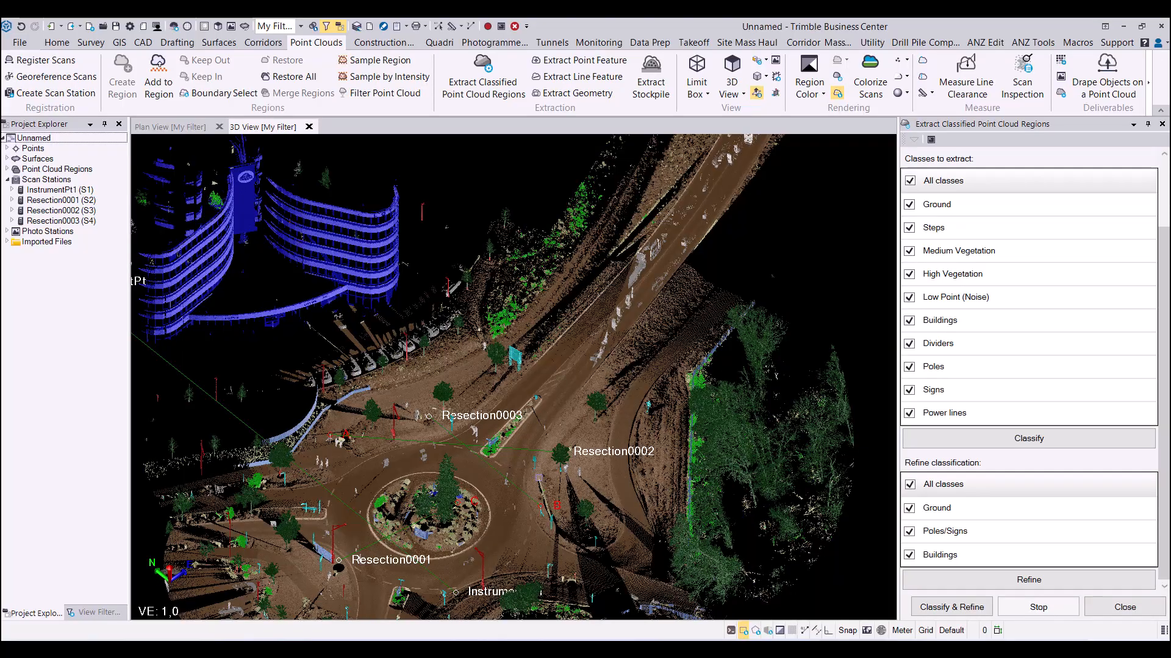
- Hide the Buildings_refined and Dividers point cloud regions in the My Filter view filter
{"action": "middle_click_drag", "start_coordinate": [573, 421], "coordinate": [546, 459]}
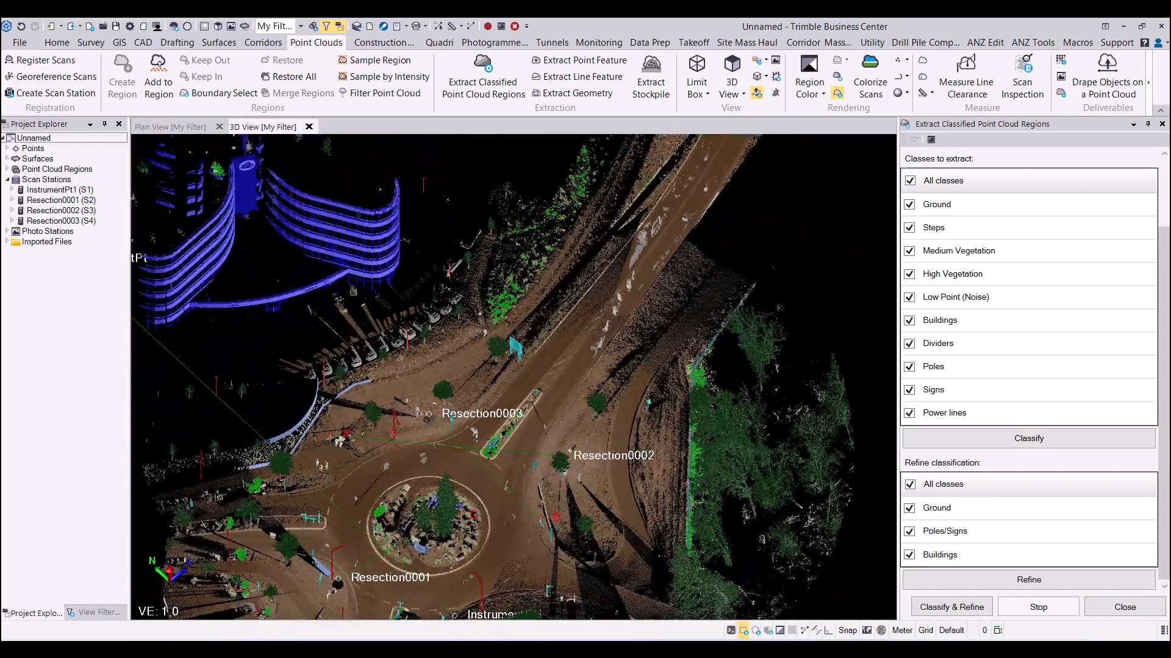
{"action": "left_click", "coordinate": [95, 612]}
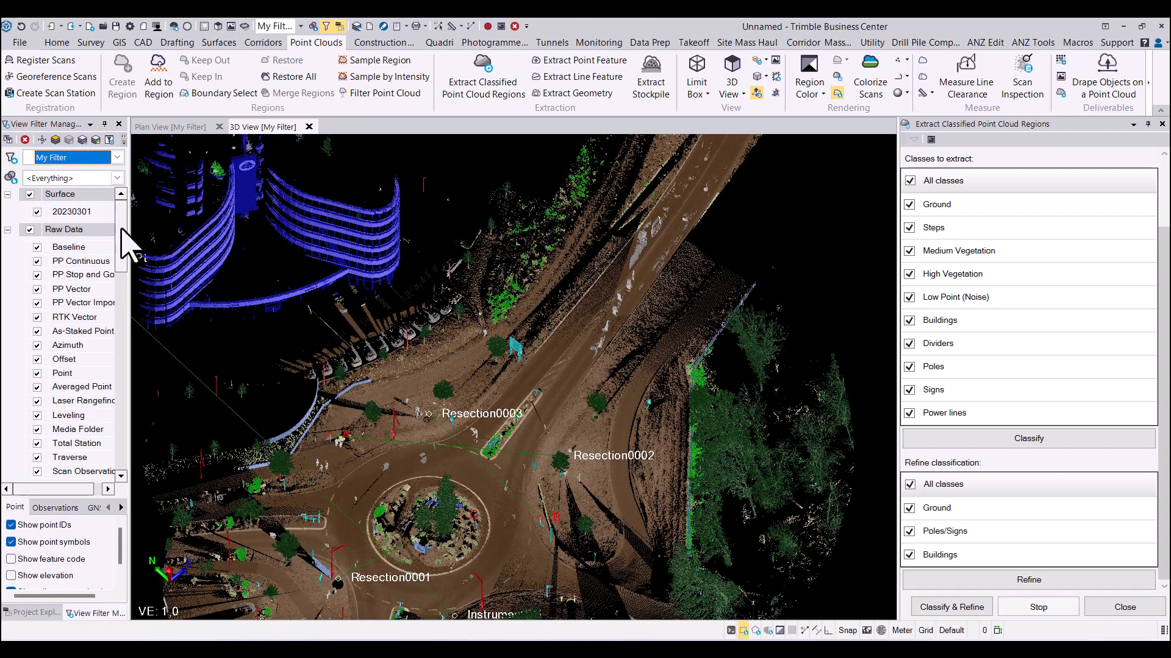
{"action": "left_click_drag", "start_coordinate": [123, 244], "coordinate": [130, 431]}
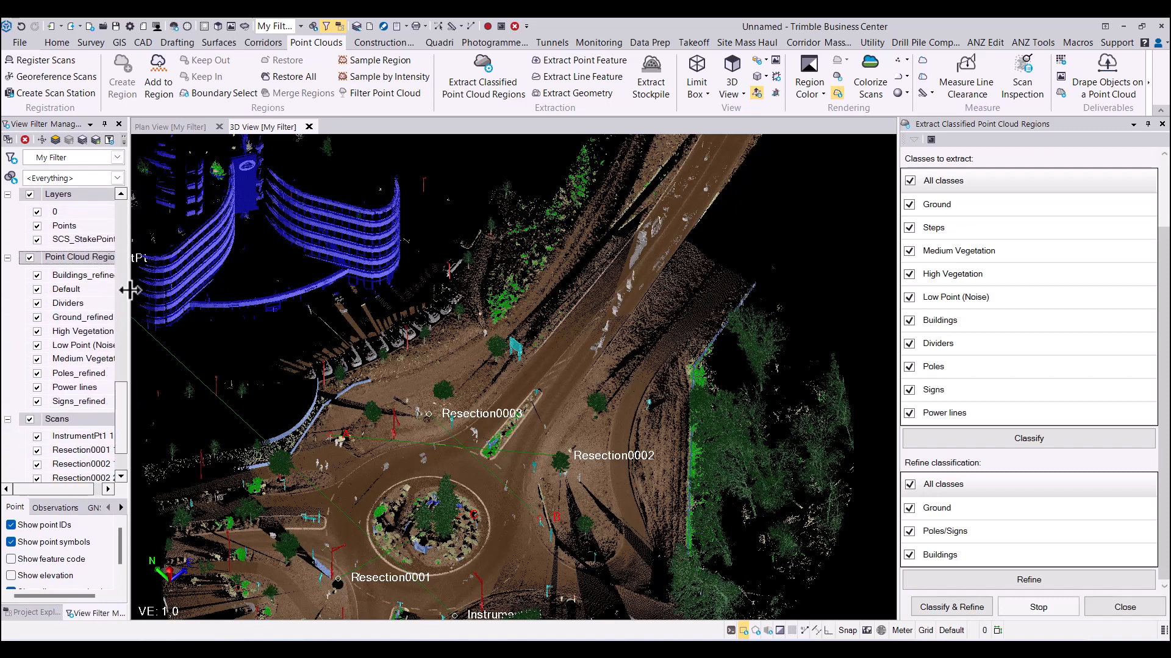
{"action": "left_click_drag", "start_coordinate": [127, 293], "coordinate": [174, 293]}
{"action": "left_click", "coordinate": [37, 275]}
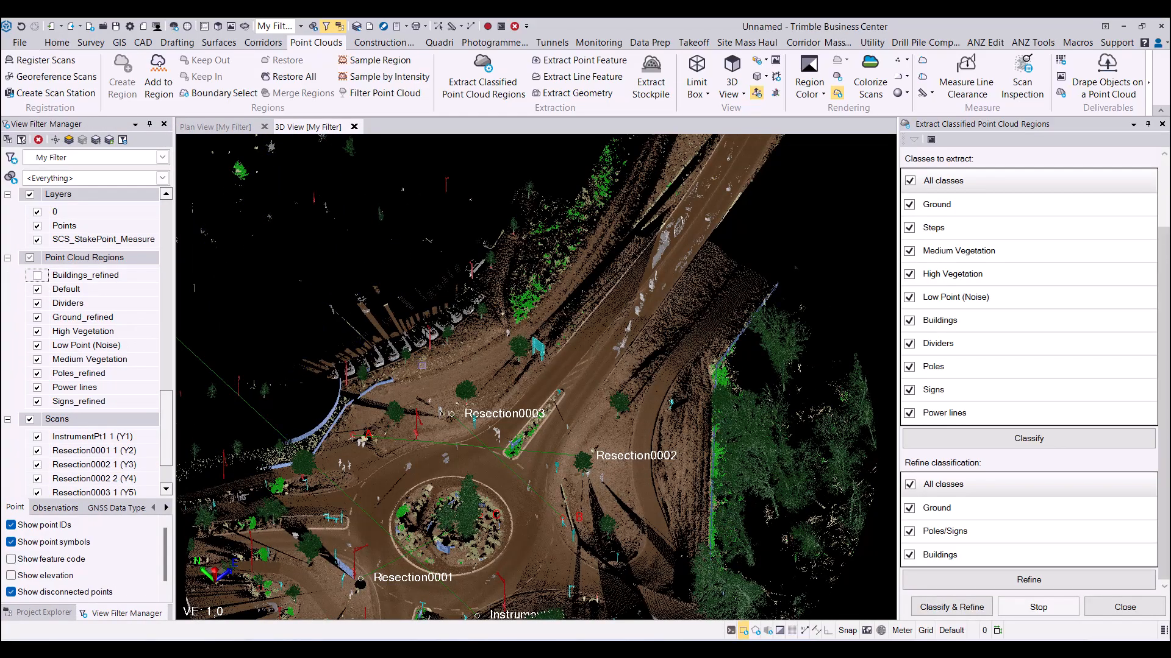
{"action": "mouse_move", "coordinate": [417, 355]}
{"action": "left_mouse_down"}
{"action": "mouse_move", "coordinate": [419, 327]}
{"action": "mouse_move", "coordinate": [417, 356]}
{"action": "left_mouse_up"}
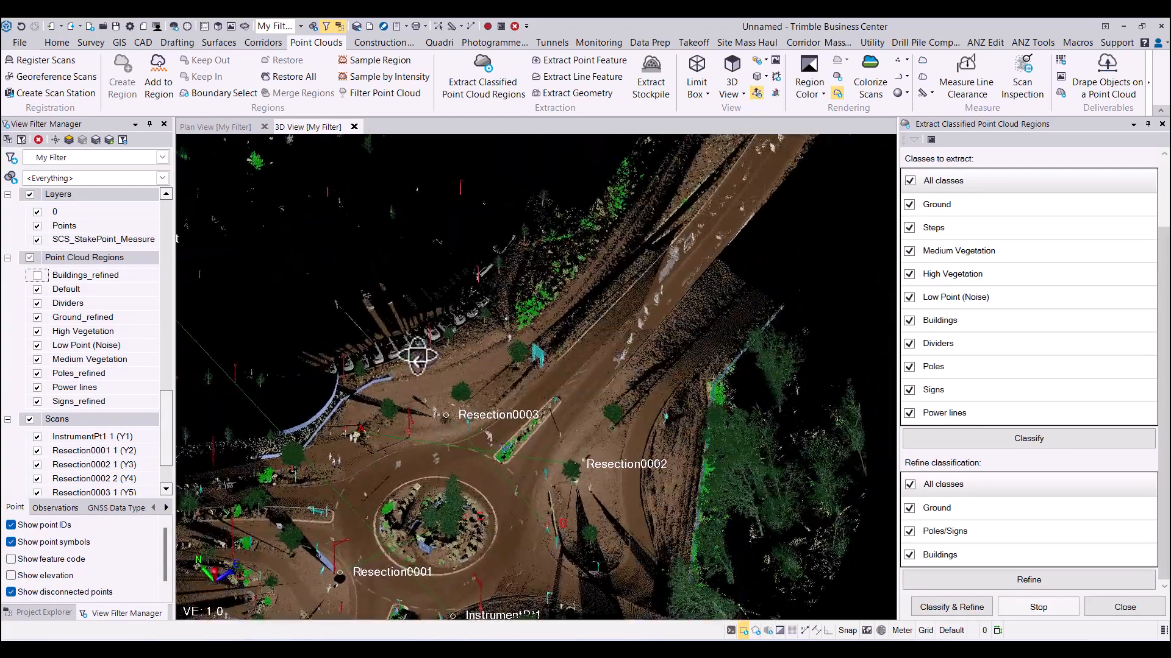
{"action": "left_click", "coordinate": [37, 304]}
{"action": "left_click", "coordinate": [36, 304]}
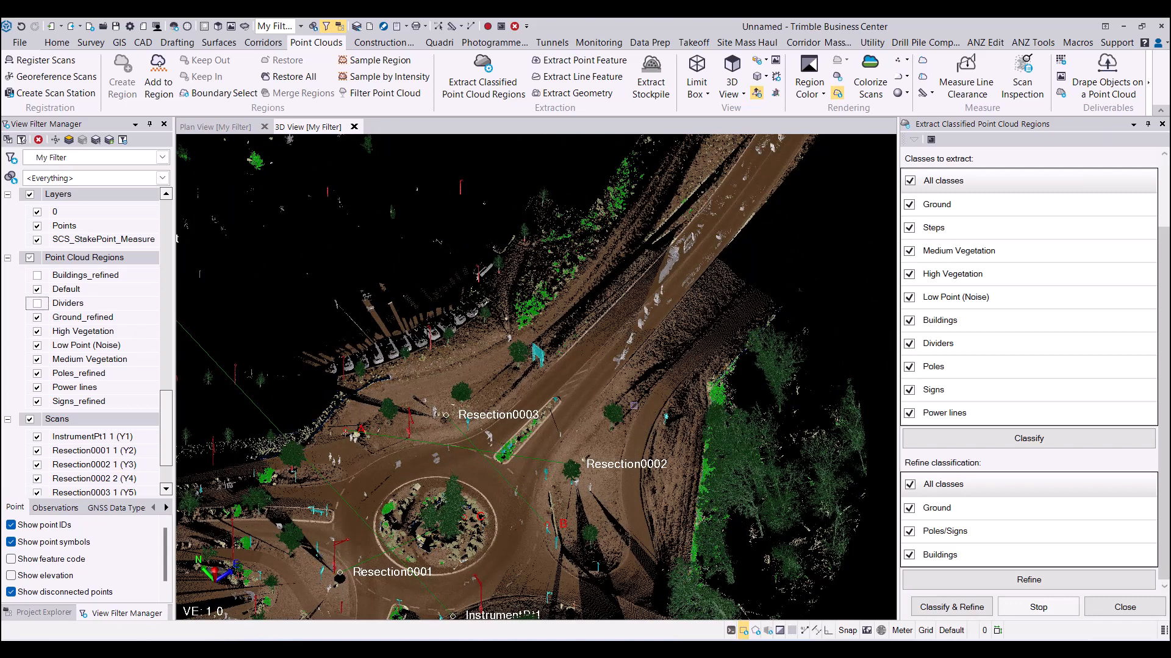
- Hide the High Vegetation, Low Point (Noise), Medium Vegetation, Power lines, Signs_refined and Poles_refined point cloud regions
{"action": "left_click", "coordinate": [37, 332]}
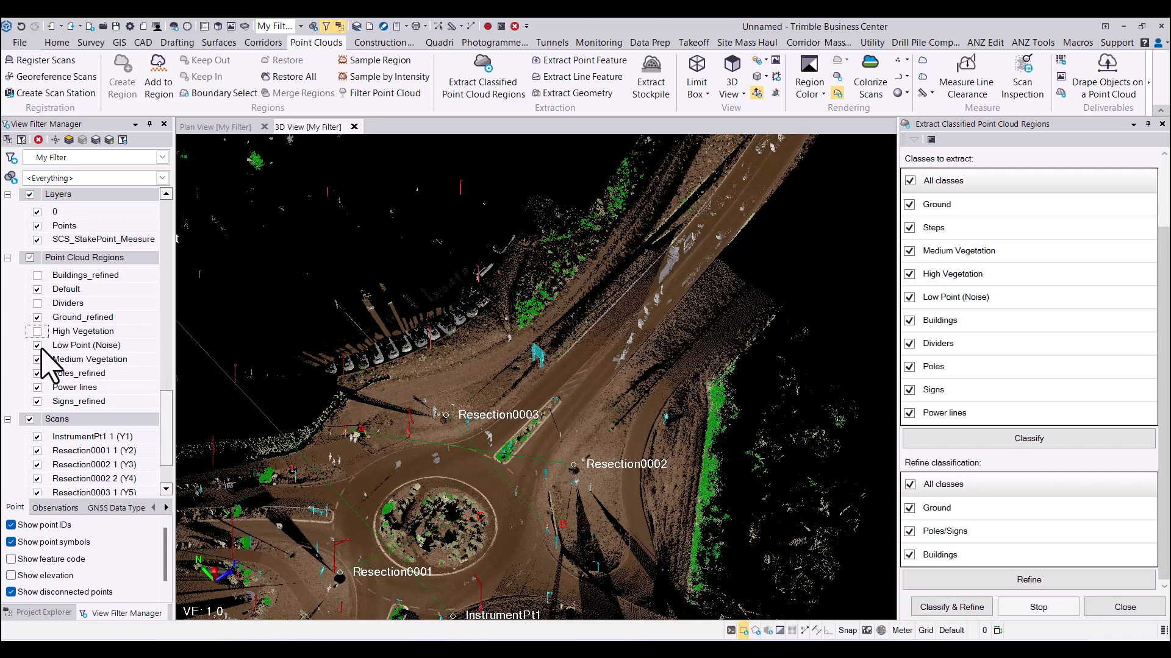
{"action": "left_click", "coordinate": [36, 345]}
{"action": "left_click", "coordinate": [37, 359]}
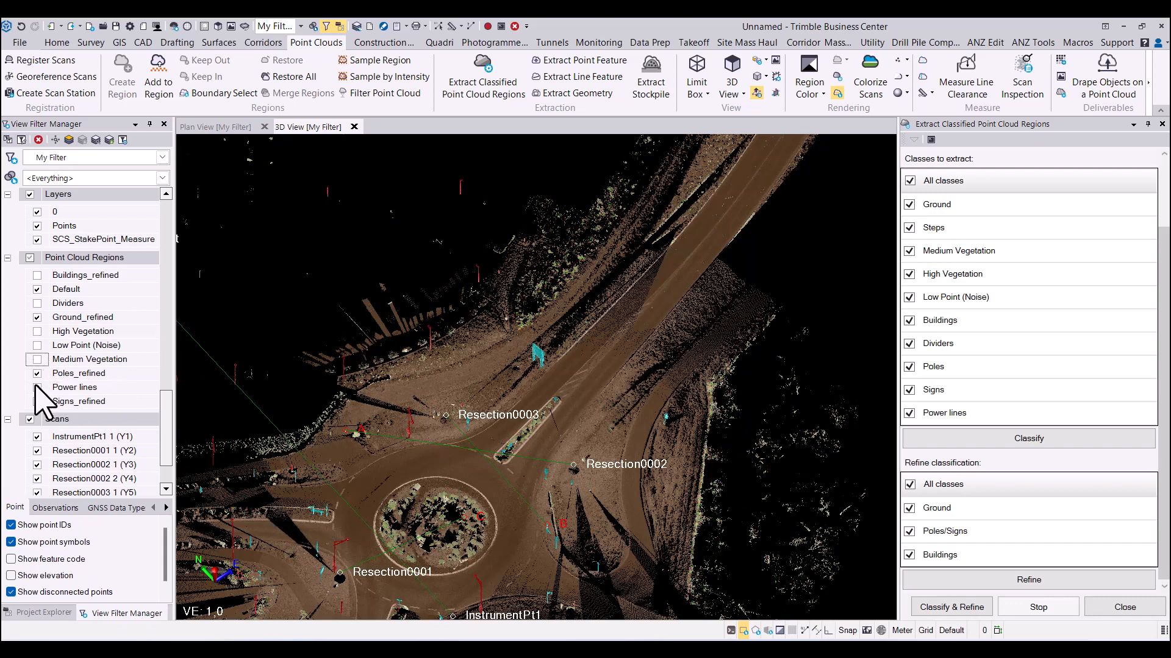
{"action": "left_click", "coordinate": [37, 387]}
{"action": "left_click", "coordinate": [37, 401]}
{"action": "left_click", "coordinate": [37, 373]}
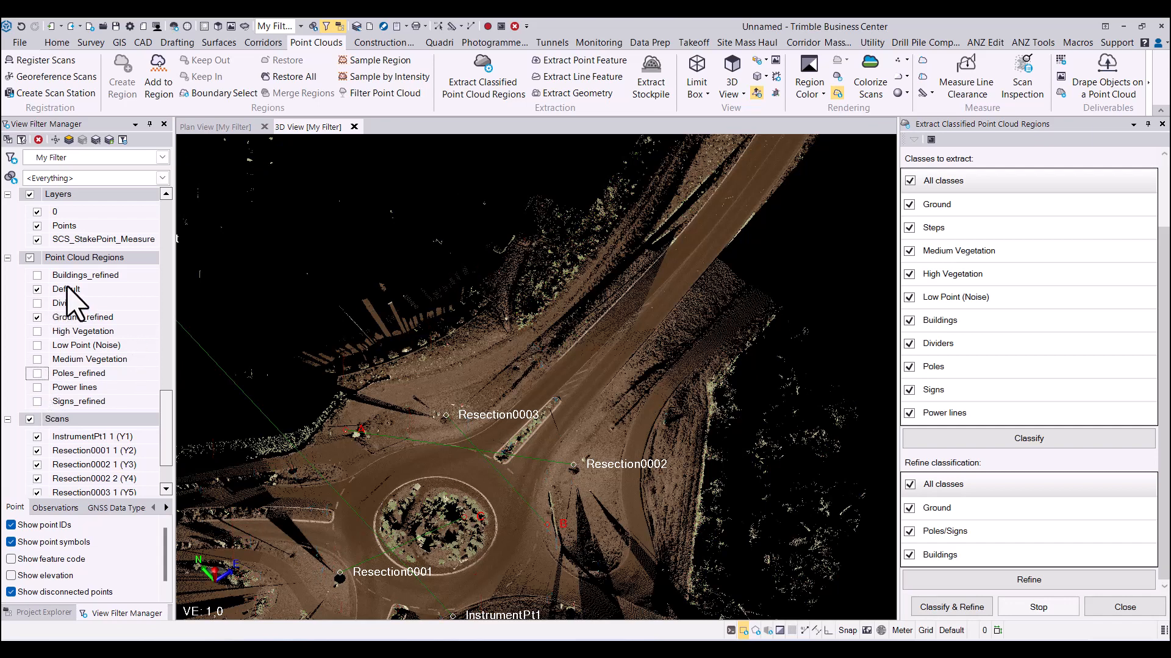
- Hide the Default point cloud region and inspect the Ground_refined points around the roundabout island
{"action": "middle_click_drag", "start_coordinate": [482, 472], "coordinate": [569, 454]}
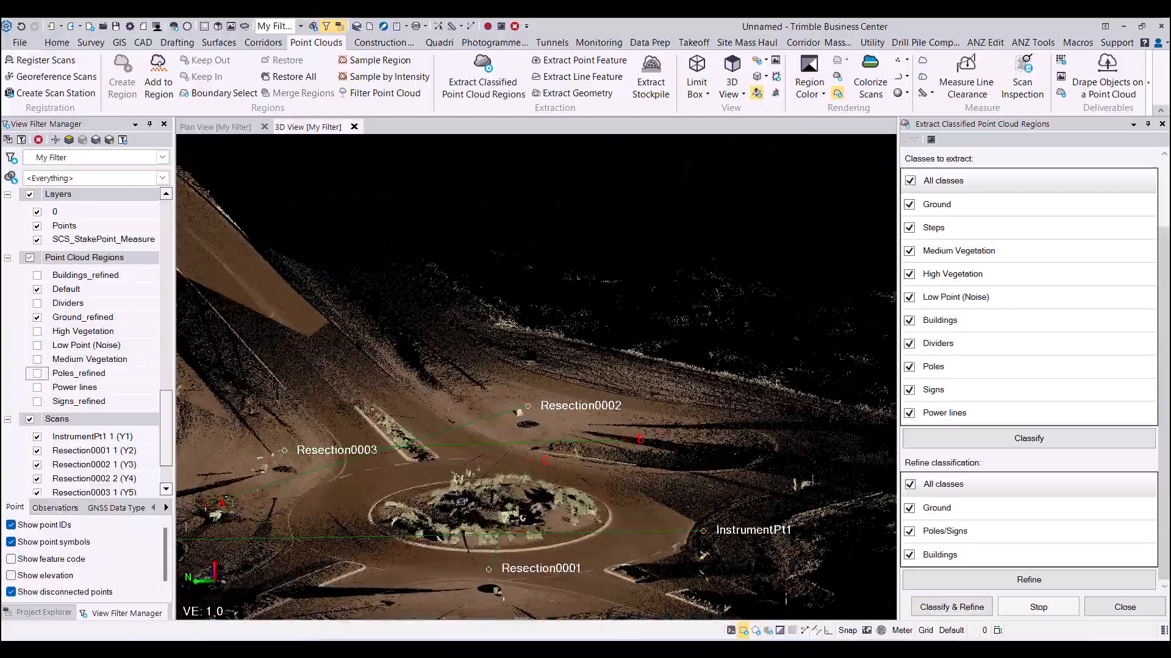
{"action": "scroll", "coordinate": [462, 502], "scroll_direction": "up", "scroll_amount": 3}
{"action": "middle_click_drag", "start_coordinate": [526, 490], "coordinate": [515, 542]}
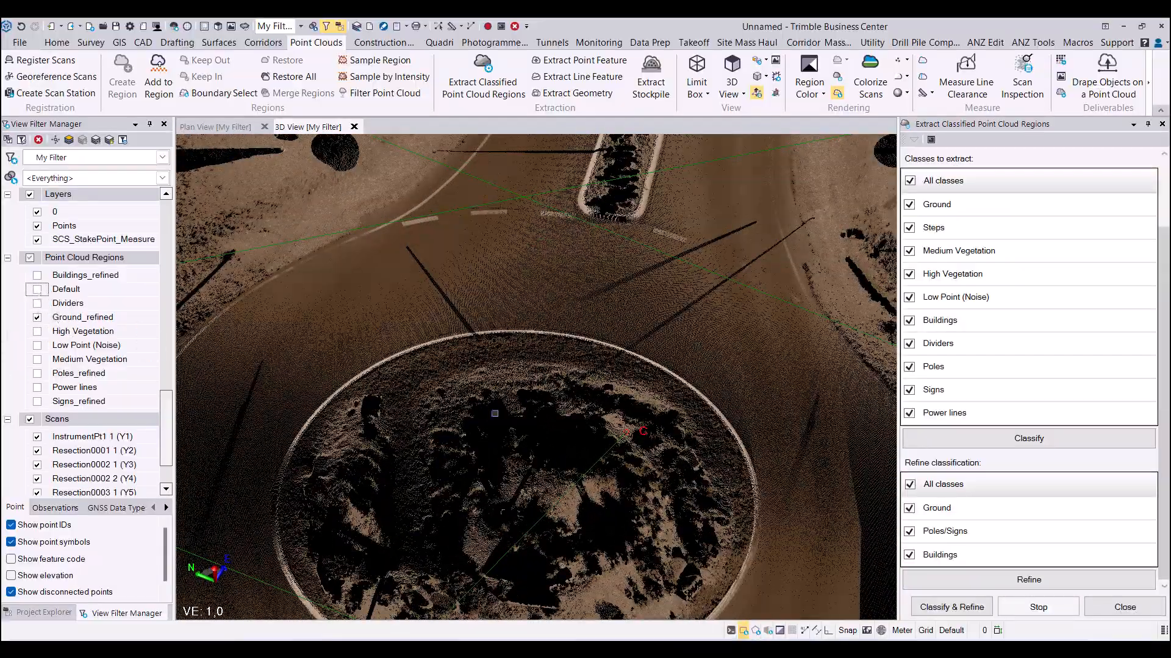
{"action": "middle_click_drag", "start_coordinate": [586, 451], "coordinate": [390, 399]}
{"action": "scroll", "coordinate": [648, 422], "scroll_direction": "down", "scroll_amount": 3}
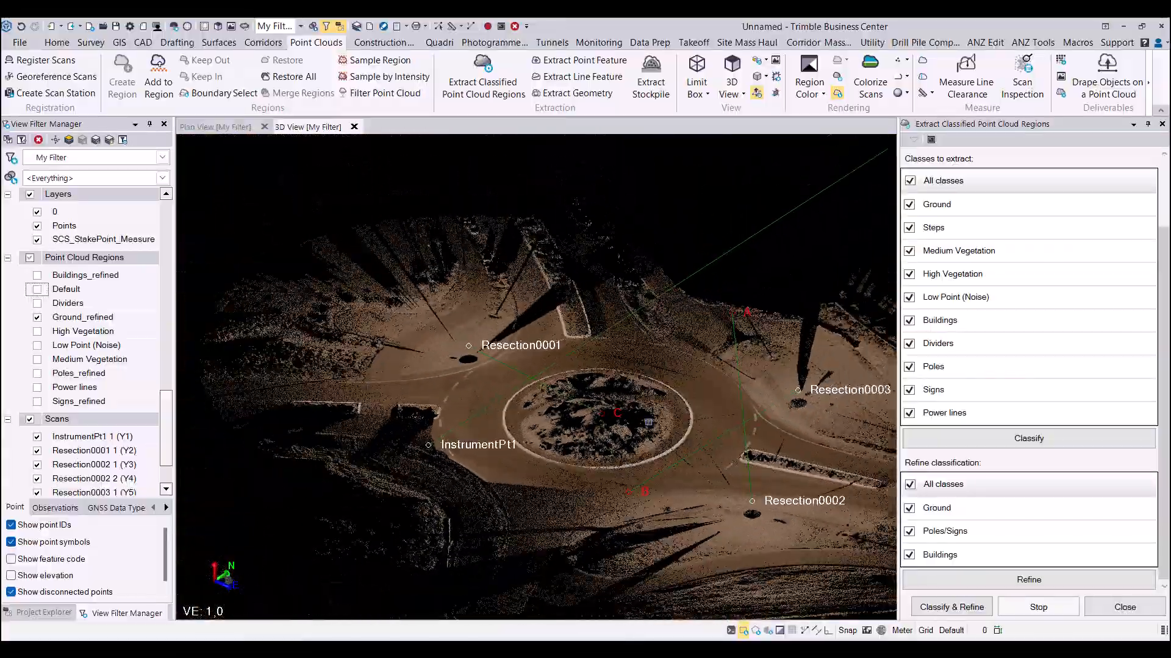
- Switch the point cloud rendering to True Color and inspect the ground points around the roundabout
{"action": "left_click", "coordinate": [809, 87]}
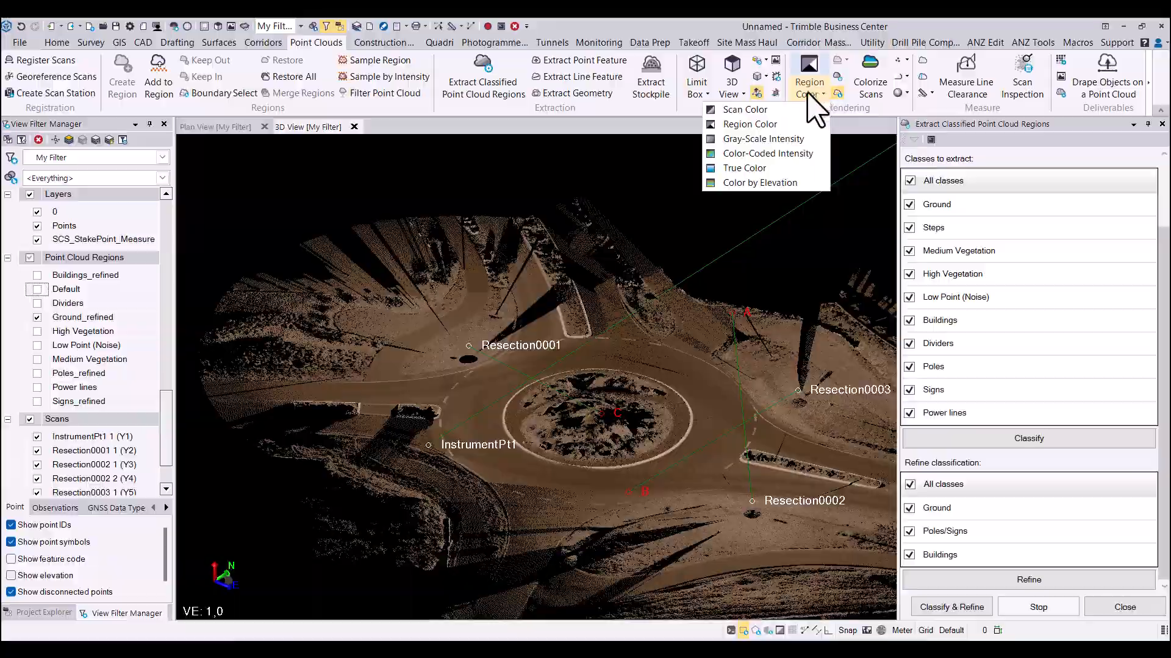
{"action": "left_click", "coordinate": [745, 168]}
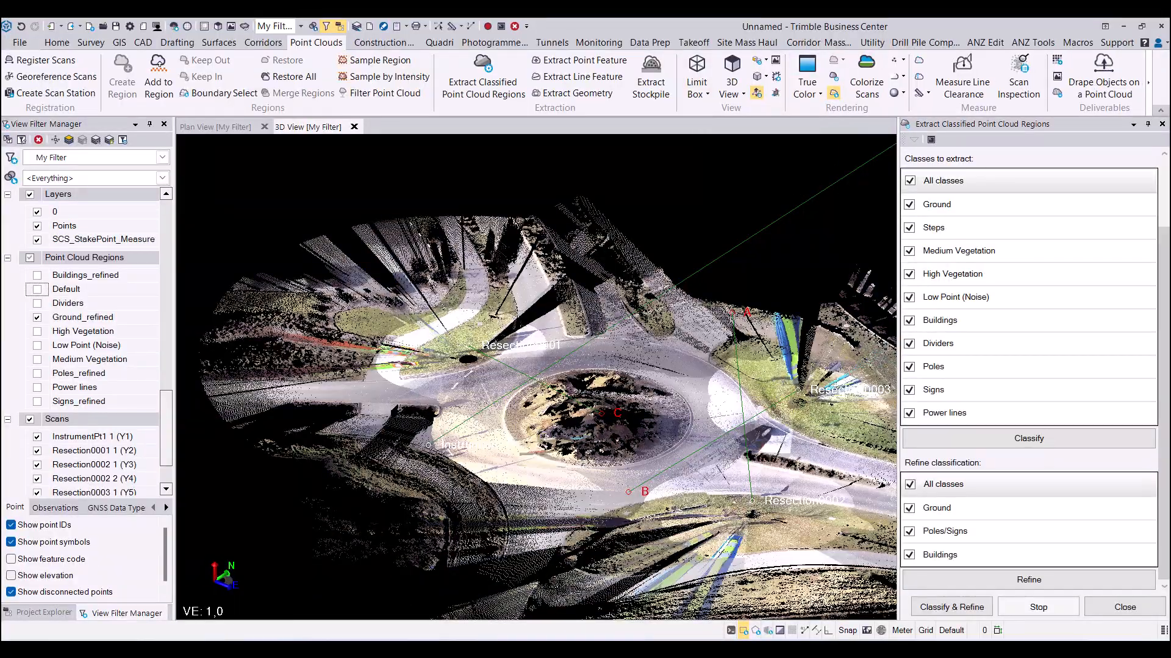
{"action": "middle_click_drag", "start_coordinate": [621, 406], "coordinate": [486, 407]}
{"action": "scroll", "coordinate": [597, 408], "scroll_direction": "down", "scroll_amount": 3}
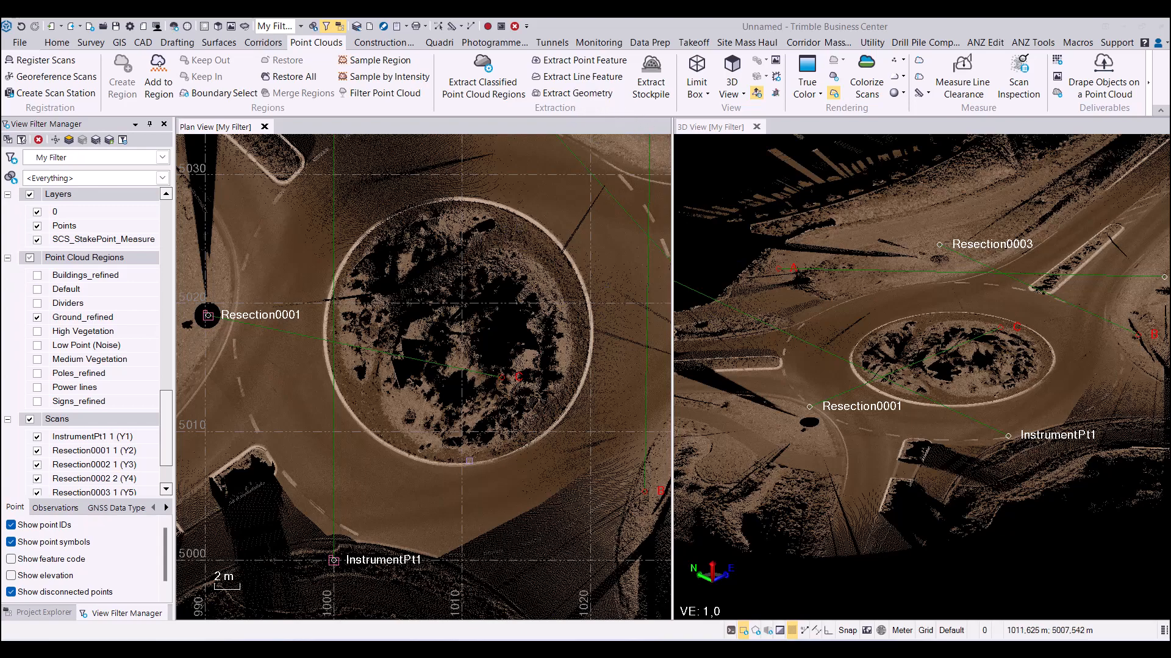
- Open Extract Line Feature for the roundabout's curb and choose Curb and Gutter as the extraction type
{"action": "scroll", "coordinate": [573, 264], "scroll_direction": "up", "scroll_amount": 3}
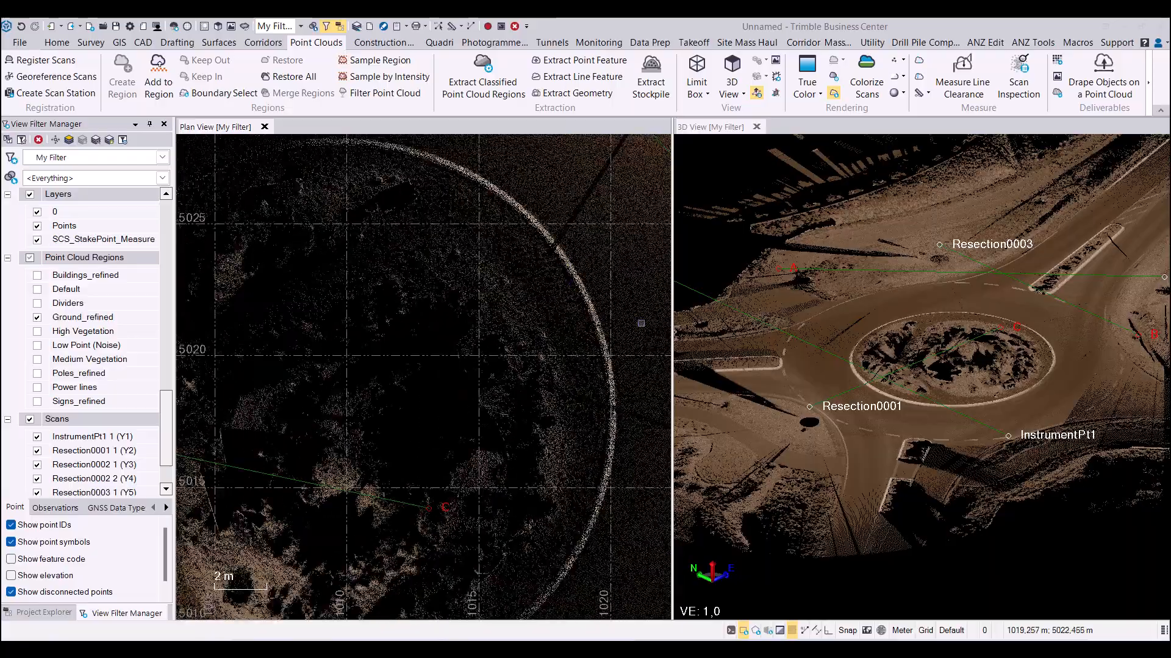
{"action": "scroll", "coordinate": [873, 400], "scroll_direction": "up", "scroll_amount": 5}
{"action": "scroll", "coordinate": [871, 407], "scroll_direction": "up", "scroll_amount": 3}
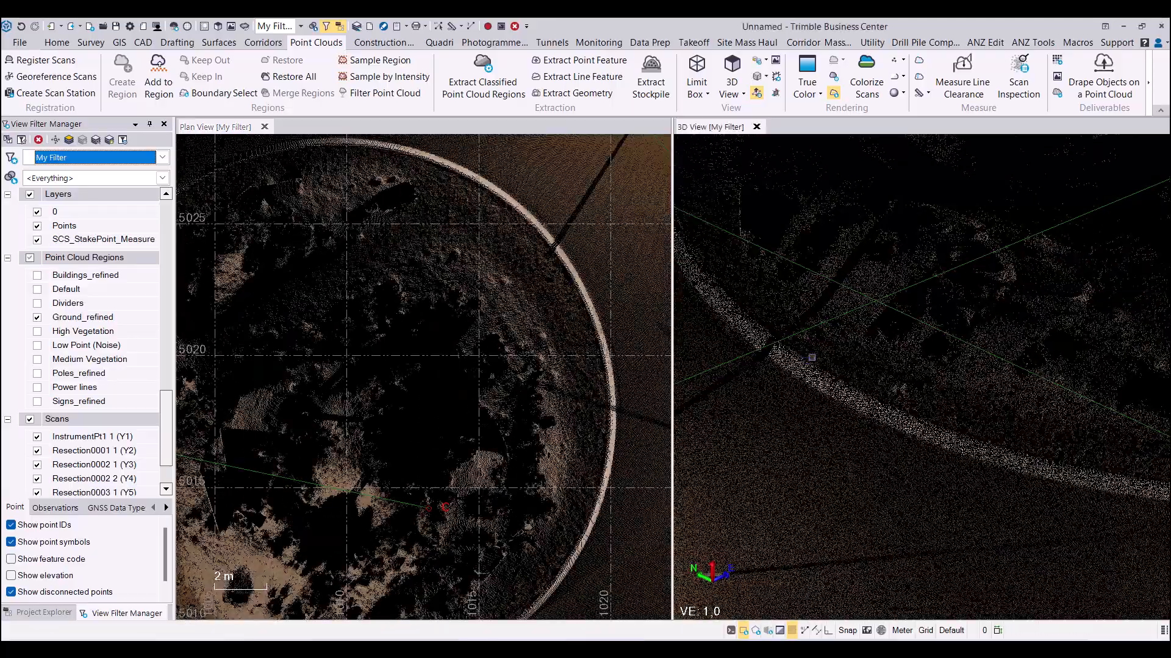
{"action": "middle_click_drag", "start_coordinate": [810, 358], "coordinate": [795, 380]}
{"action": "scroll", "coordinate": [817, 383], "scroll_direction": "up", "scroll_amount": 5}
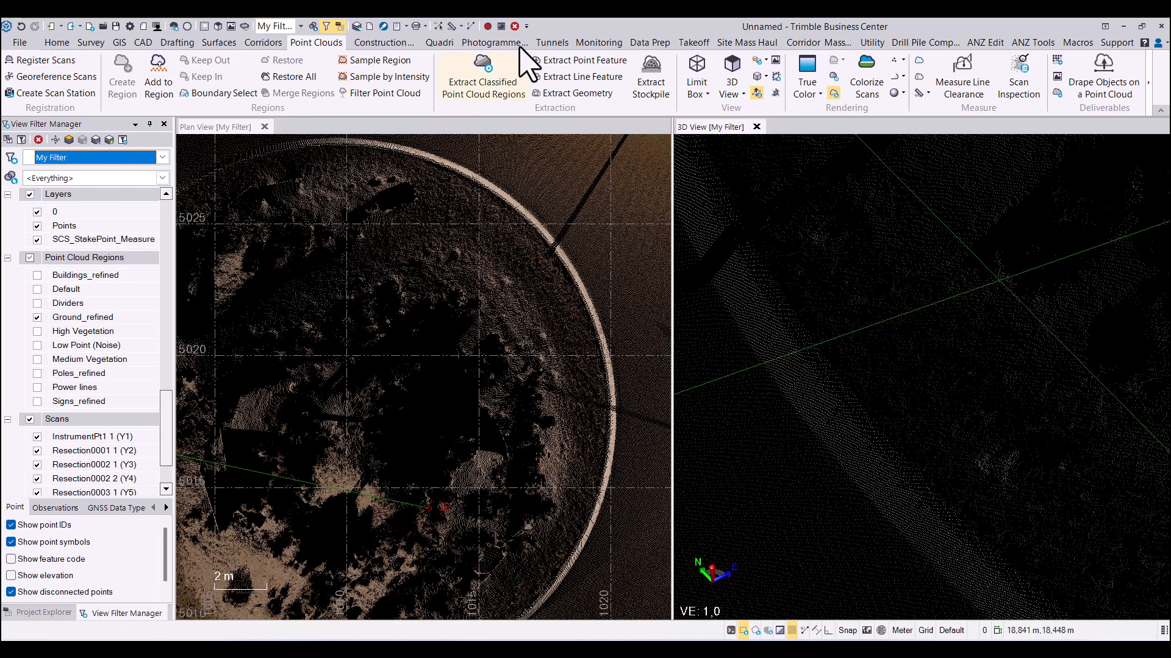
{"action": "left_click", "coordinate": [589, 77]}
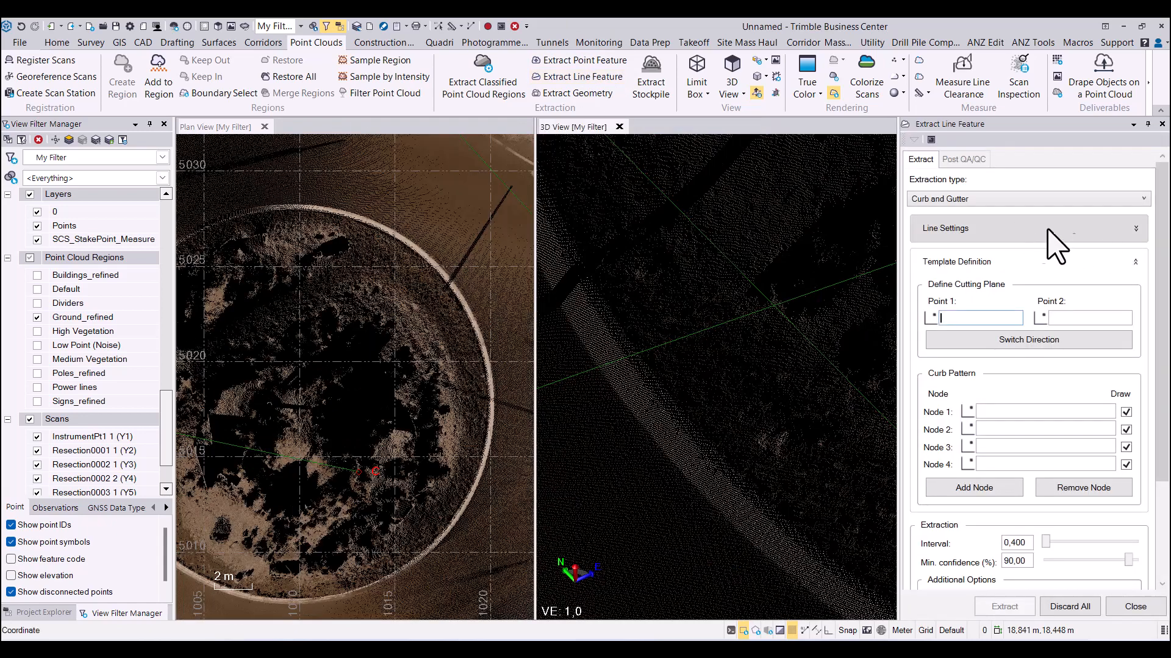
{"action": "left_click", "coordinate": [991, 201]}
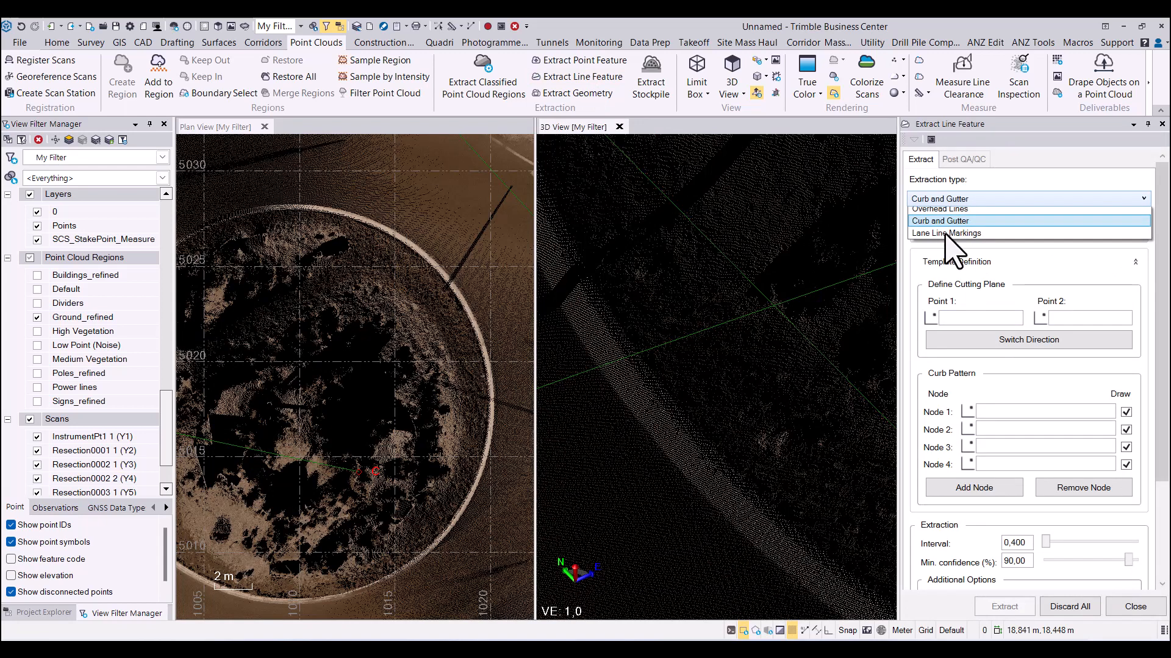
{"action": "left_click", "coordinate": [960, 226]}
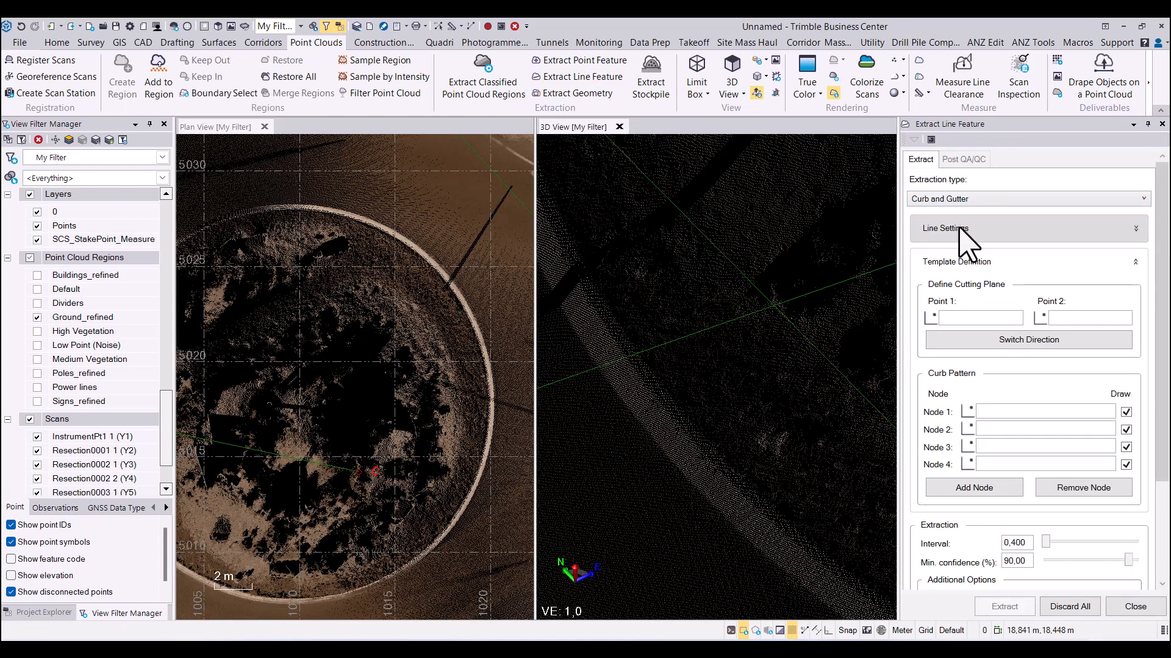
- Define the cutting plane across the island's curb, with Point 1 on the road and Point 2 inside the island
{"action": "left_click", "coordinate": [989, 317]}
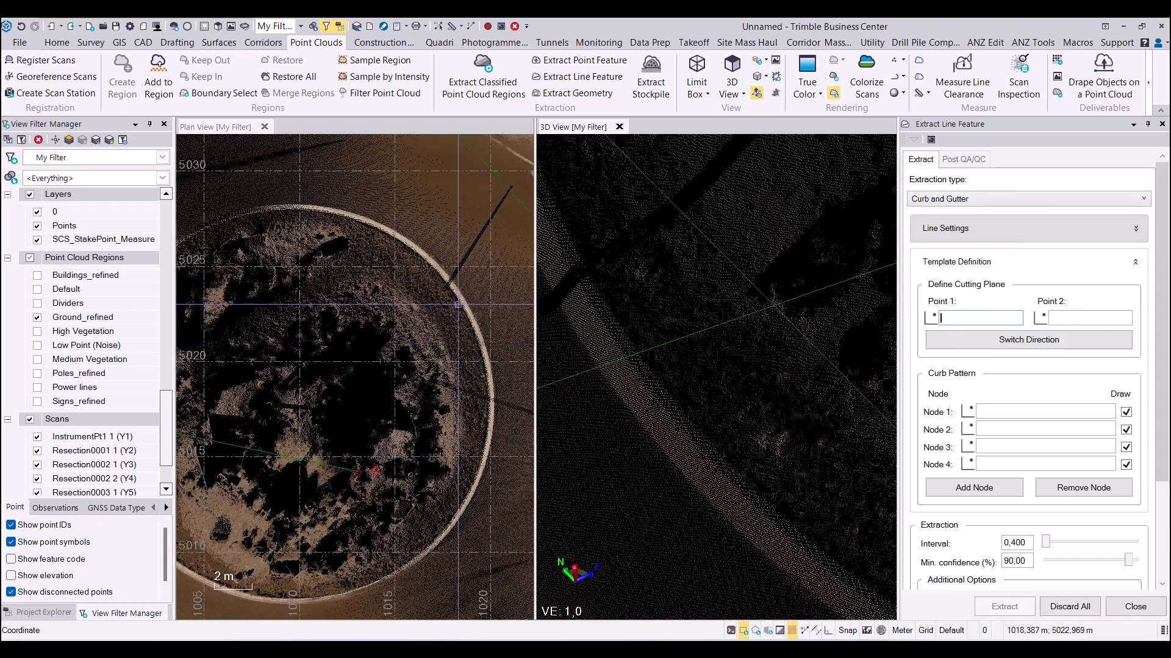
{"action": "scroll", "coordinate": [416, 285], "scroll_direction": "down", "scroll_amount": 2}
{"action": "scroll", "coordinate": [285, 407], "scroll_direction": "up", "scroll_amount": 5}
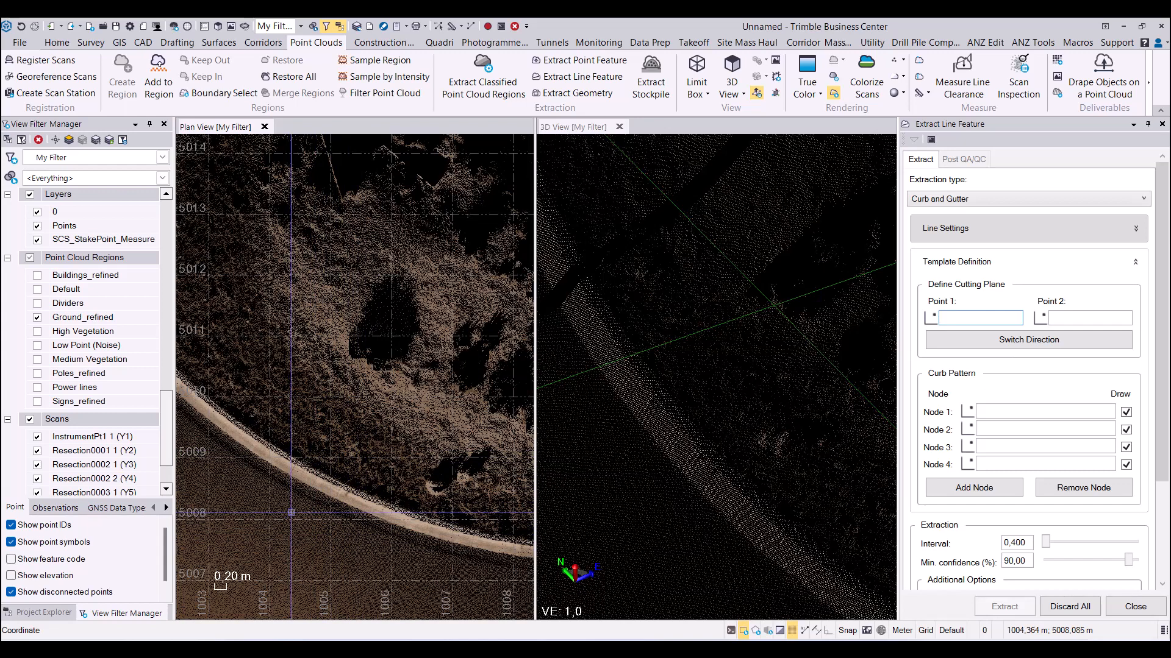
{"action": "left_click", "coordinate": [291, 513]}
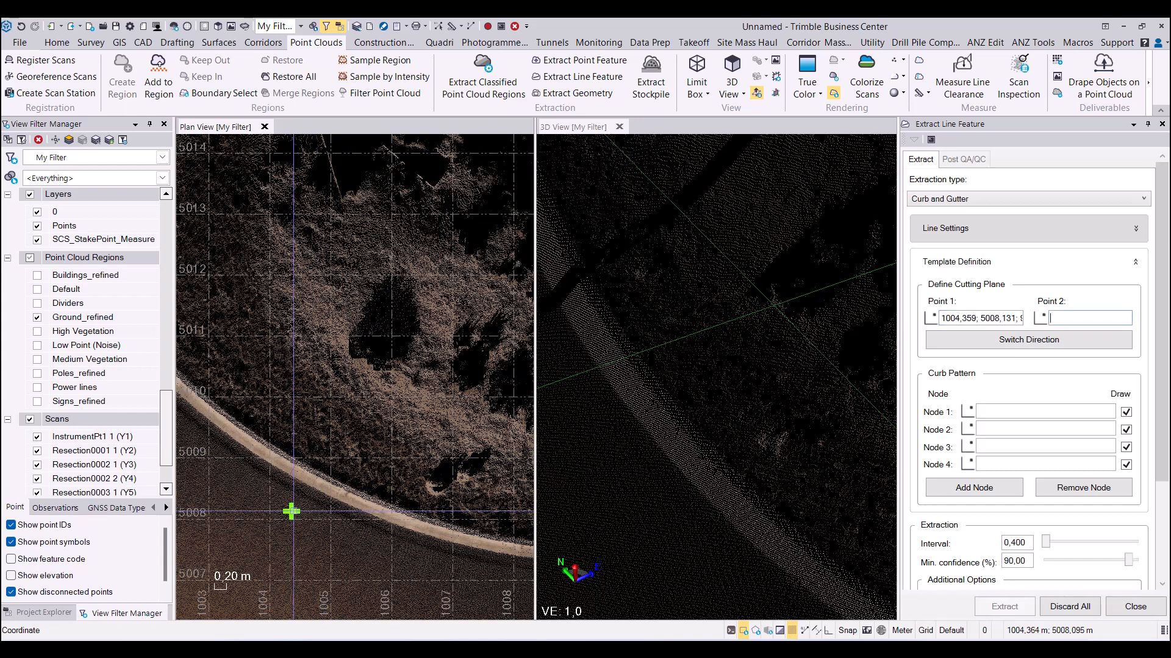
{"action": "left_click", "coordinate": [329, 443]}
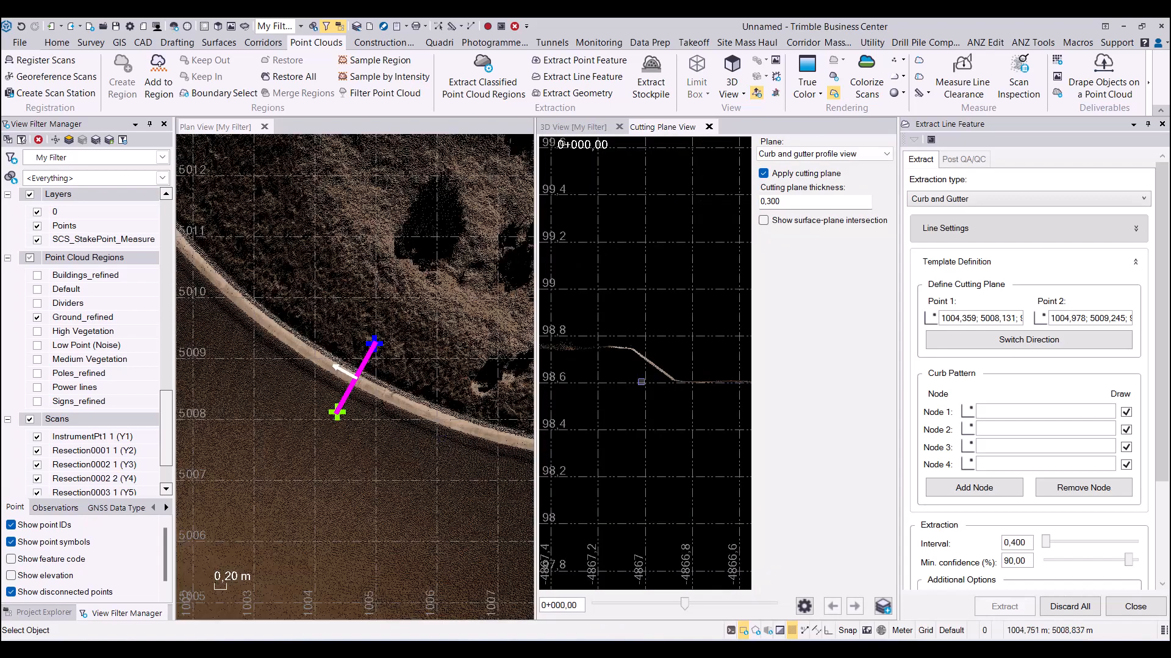
- Place Node 1 on the flat surface behind the curb and Node 2 at the curb's upper edge in the profile
{"action": "scroll", "coordinate": [358, 369], "scroll_direction": "up", "scroll_amount": 7}
{"action": "scroll", "coordinate": [413, 338], "scroll_direction": "down", "scroll_amount": 2}
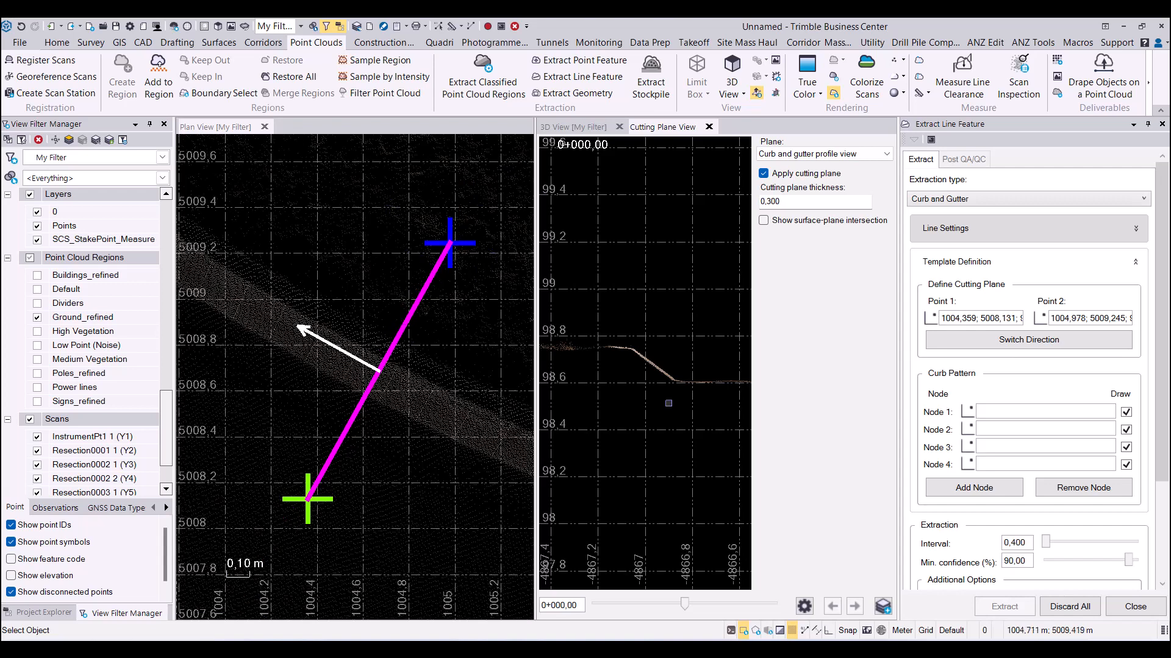
{"action": "scroll", "coordinate": [651, 350], "scroll_direction": "up", "scroll_amount": 4}
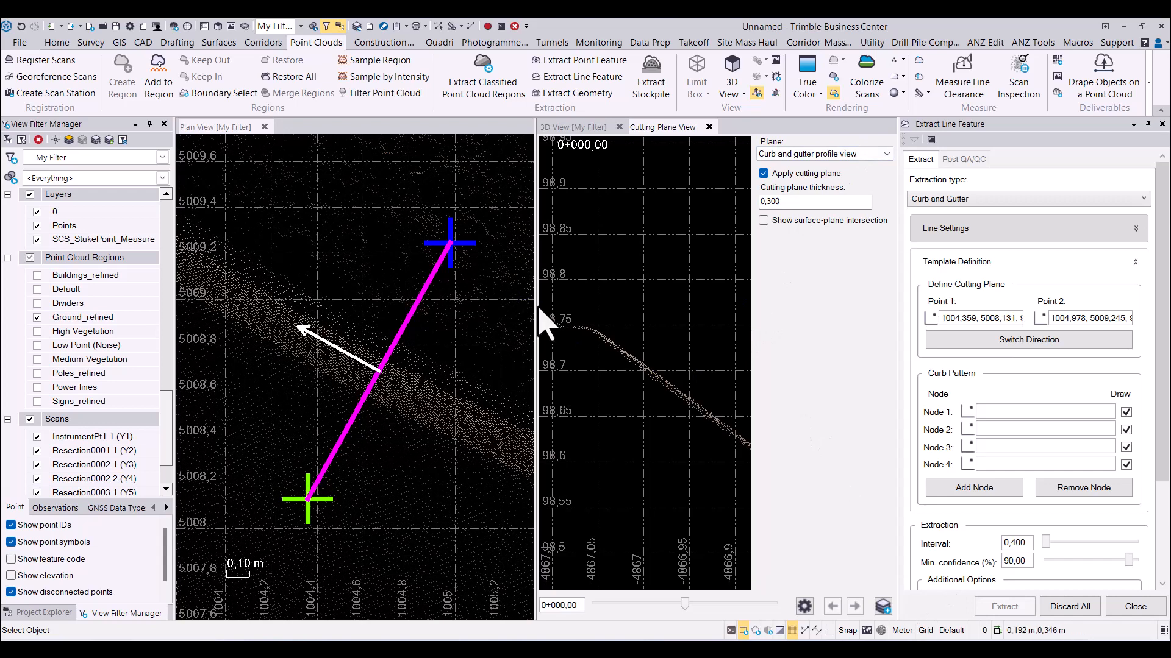
{"action": "left_click_drag", "start_coordinate": [536, 307], "coordinate": [452, 303]}
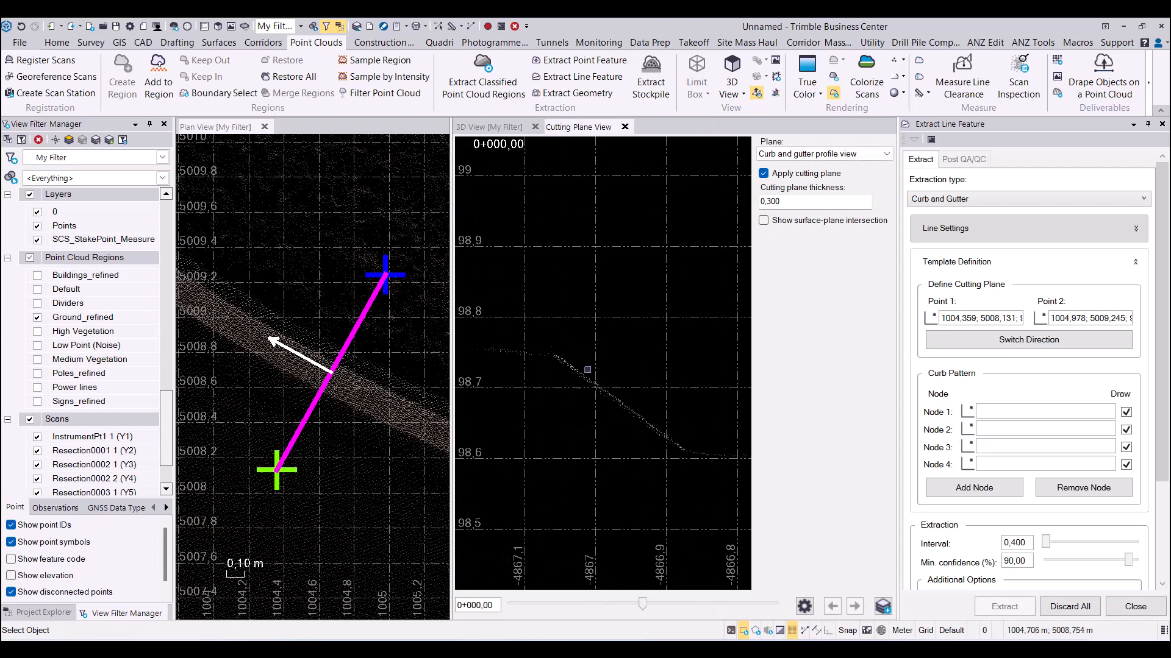
{"action": "scroll", "coordinate": [627, 387], "scroll_direction": "down", "scroll_amount": 1}
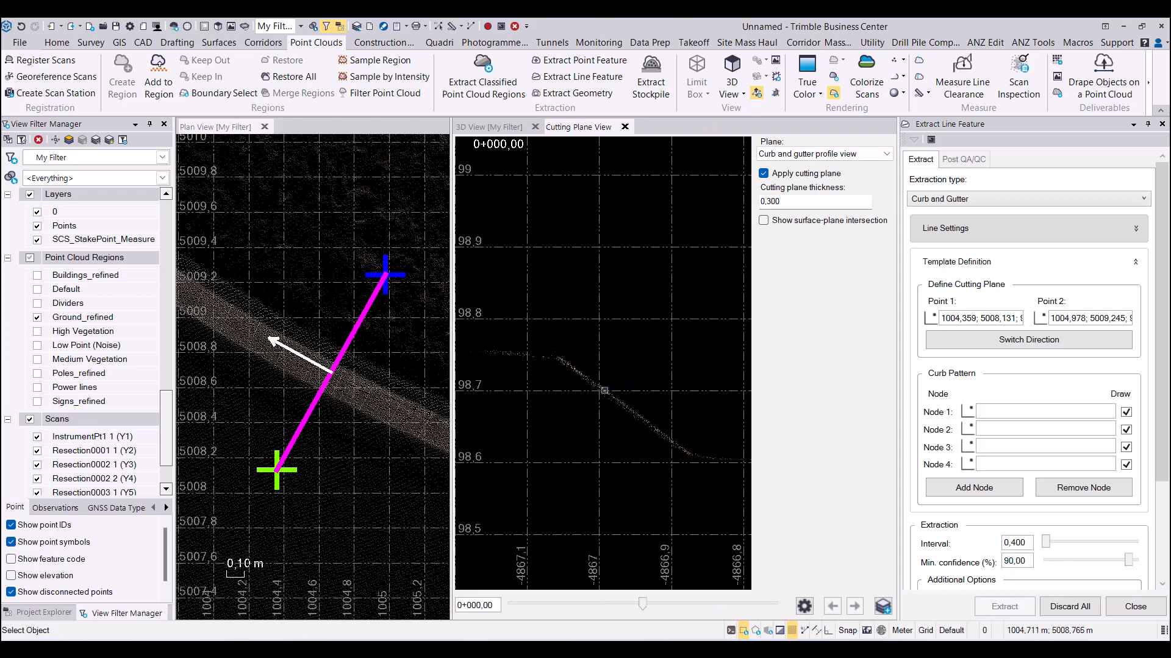
{"action": "left_click", "coordinate": [1044, 413]}
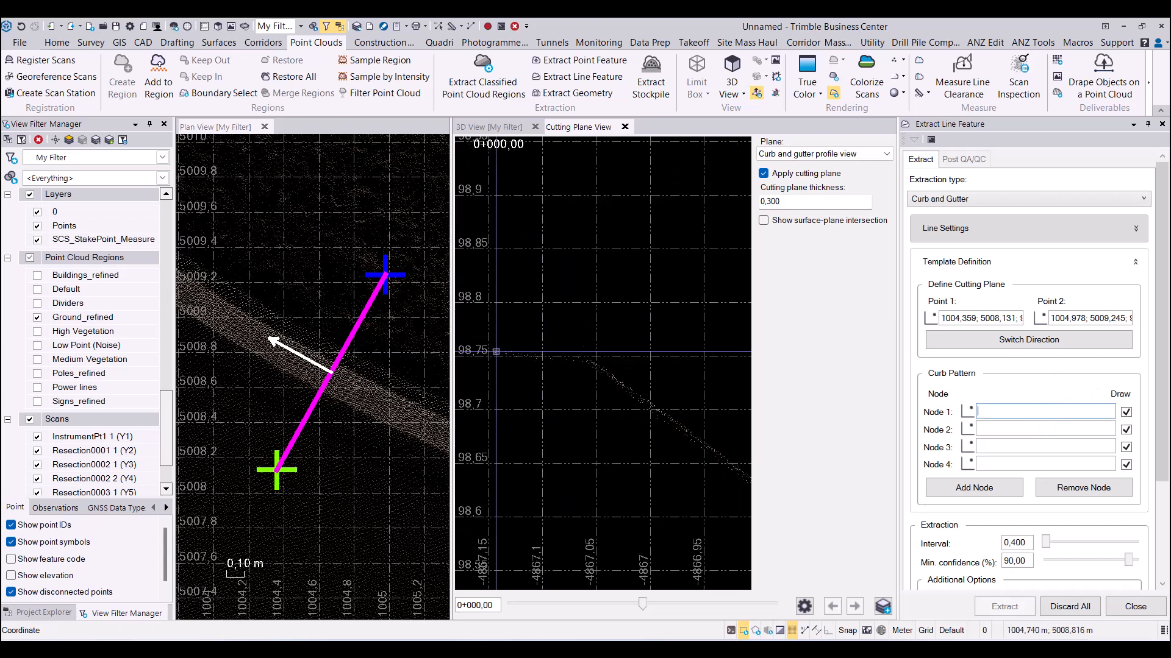
{"action": "scroll", "coordinate": [495, 352], "scroll_direction": "up", "scroll_amount": 2}
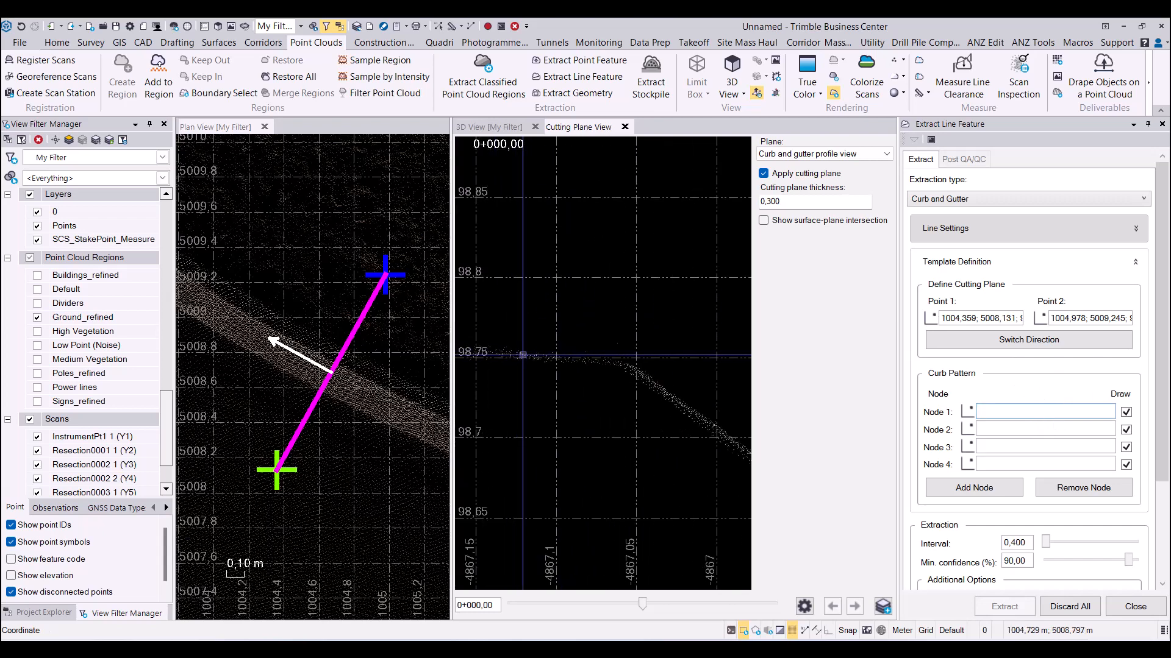
{"action": "left_click", "coordinate": [524, 354]}
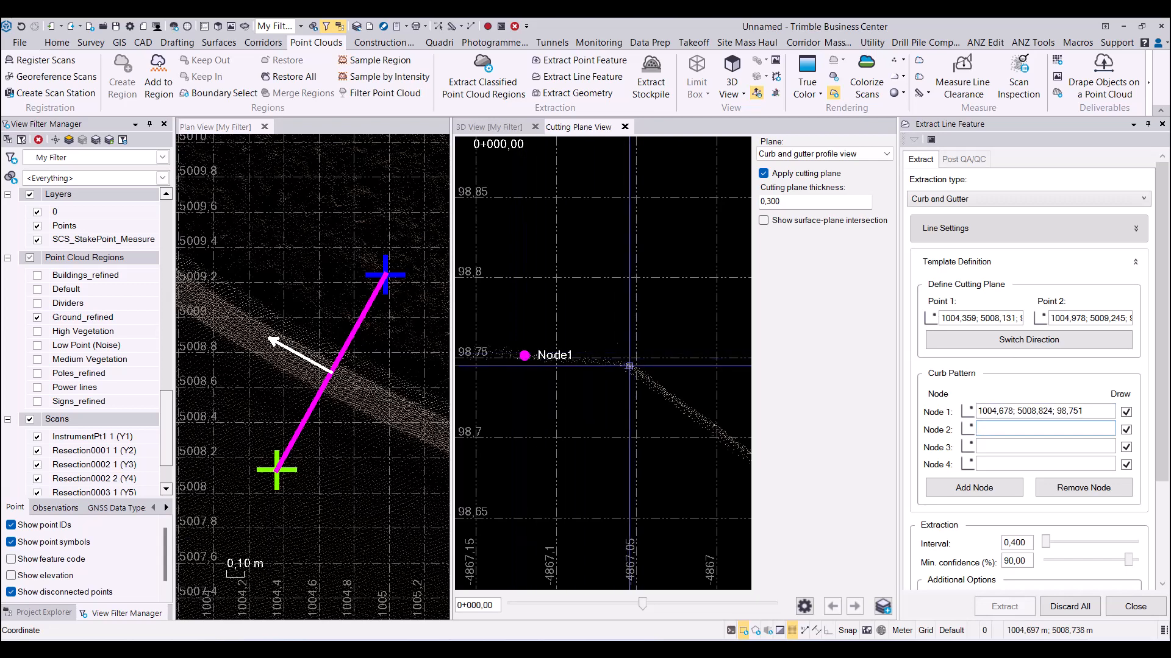
{"action": "left_click", "coordinate": [629, 366]}
- Place Node 3 at the foot of the curb slope and Node 4 on the road surface in the profile
{"action": "scroll", "coordinate": [628, 366], "scroll_direction": "down", "scroll_amount": 6}
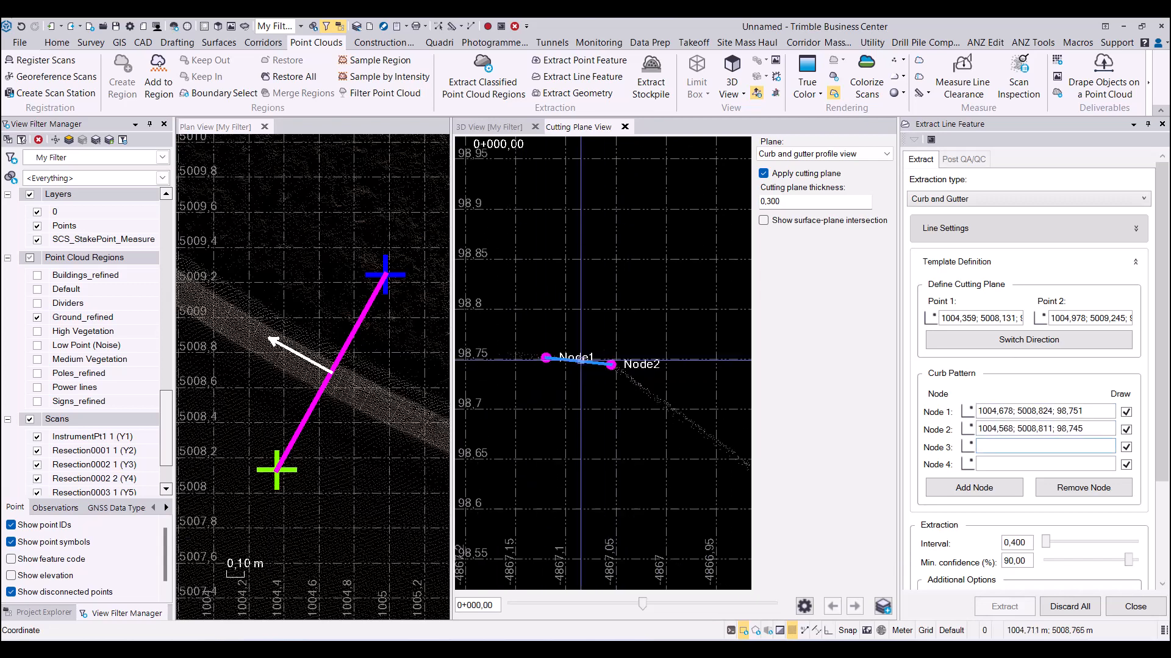
{"action": "scroll", "coordinate": [625, 391], "scroll_direction": "up", "scroll_amount": 3}
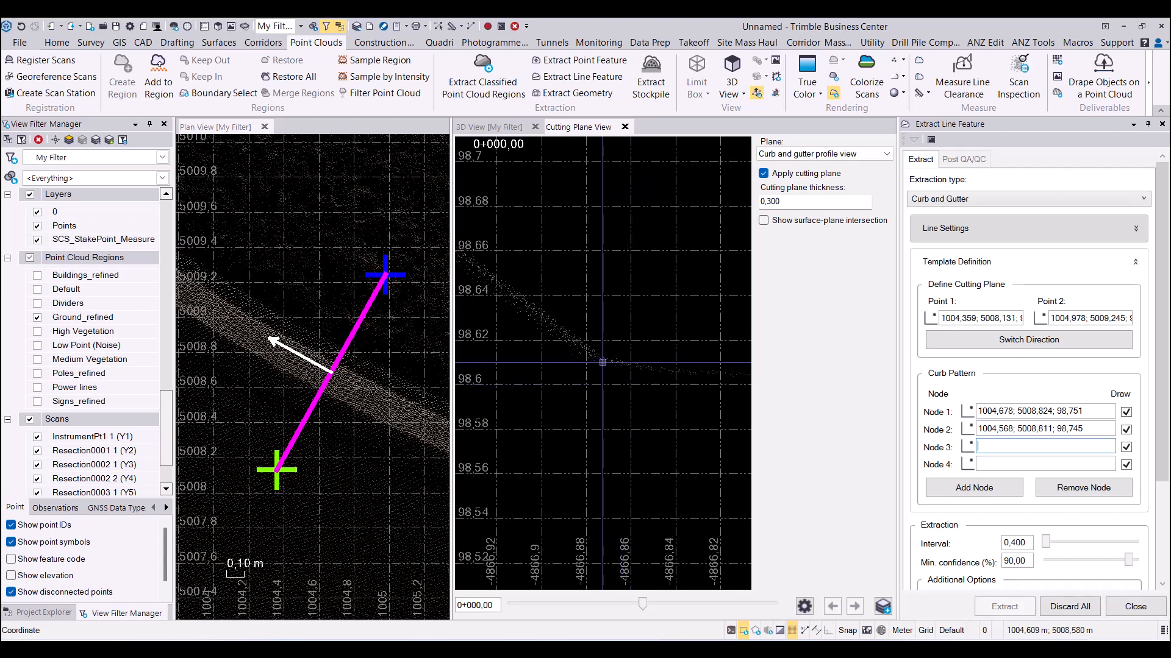
{"action": "left_click", "coordinate": [605, 362]}
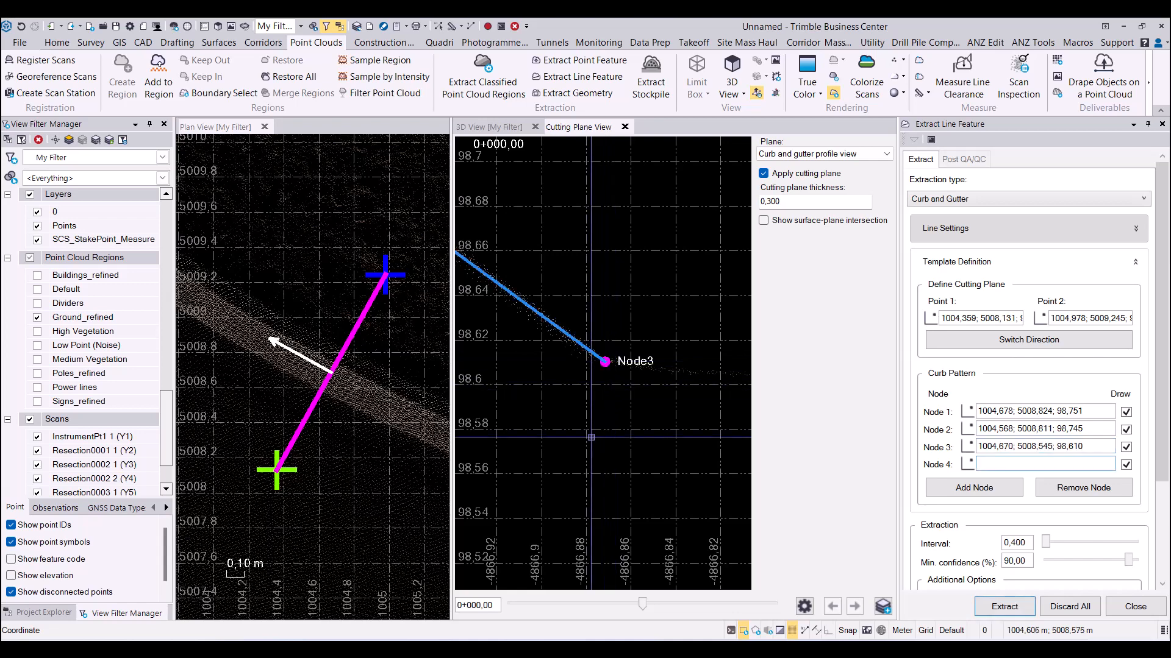
{"action": "scroll", "coordinate": [657, 406], "scroll_direction": "up", "scroll_amount": 5}
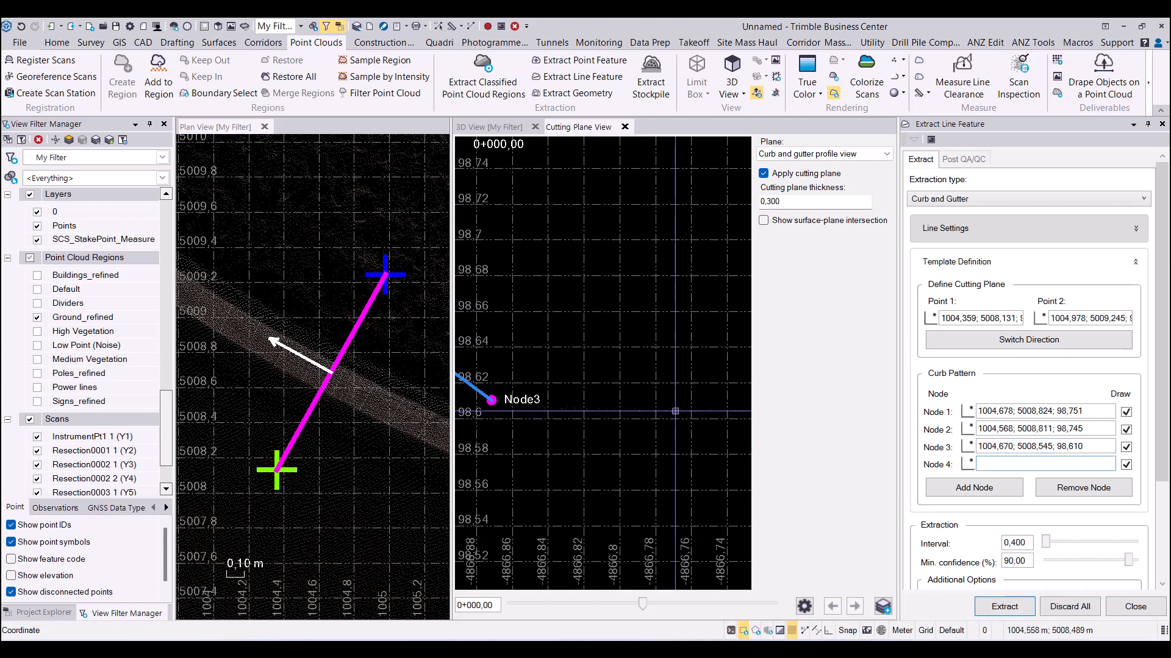
{"action": "scroll", "coordinate": [677, 410], "scroll_direction": "up", "scroll_amount": 2}
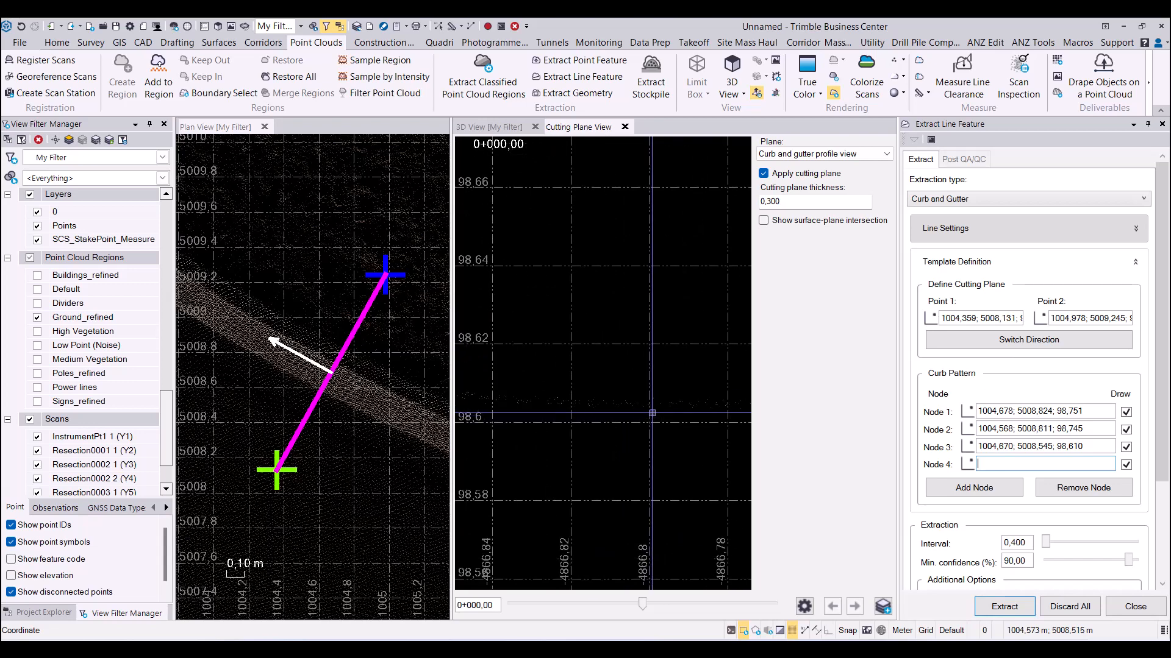
{"action": "left_click", "coordinate": [621, 402]}
{"action": "scroll", "coordinate": [613, 399], "scroll_direction": "down", "scroll_amount": 4}
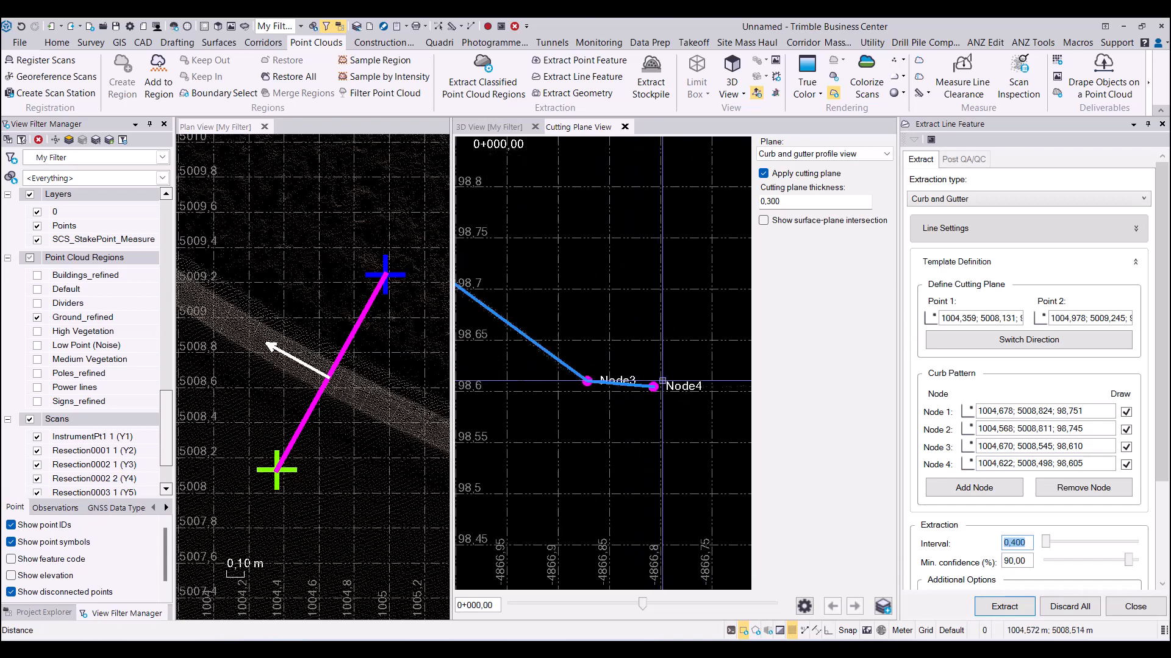
- Check the curb pattern in the profile and exclude Node 1 and Node 4 from being drawn
{"action": "scroll", "coordinate": [519, 379], "scroll_direction": "down", "scroll_amount": 3}
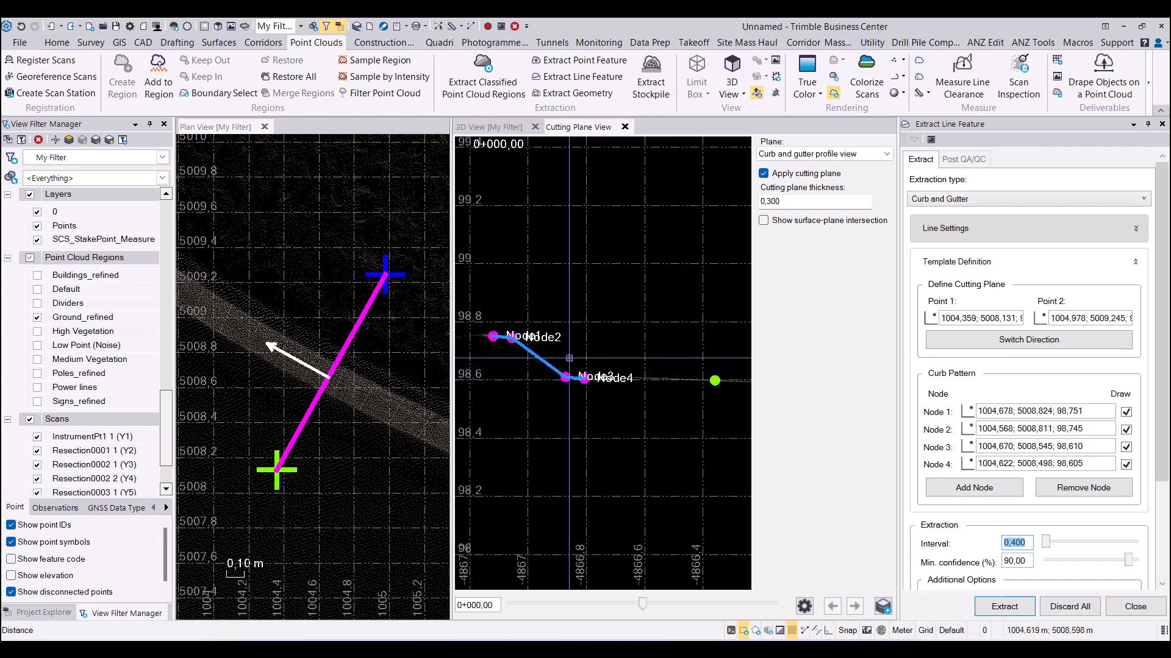
{"action": "scroll", "coordinate": [560, 373], "scroll_direction": "up", "scroll_amount": 3}
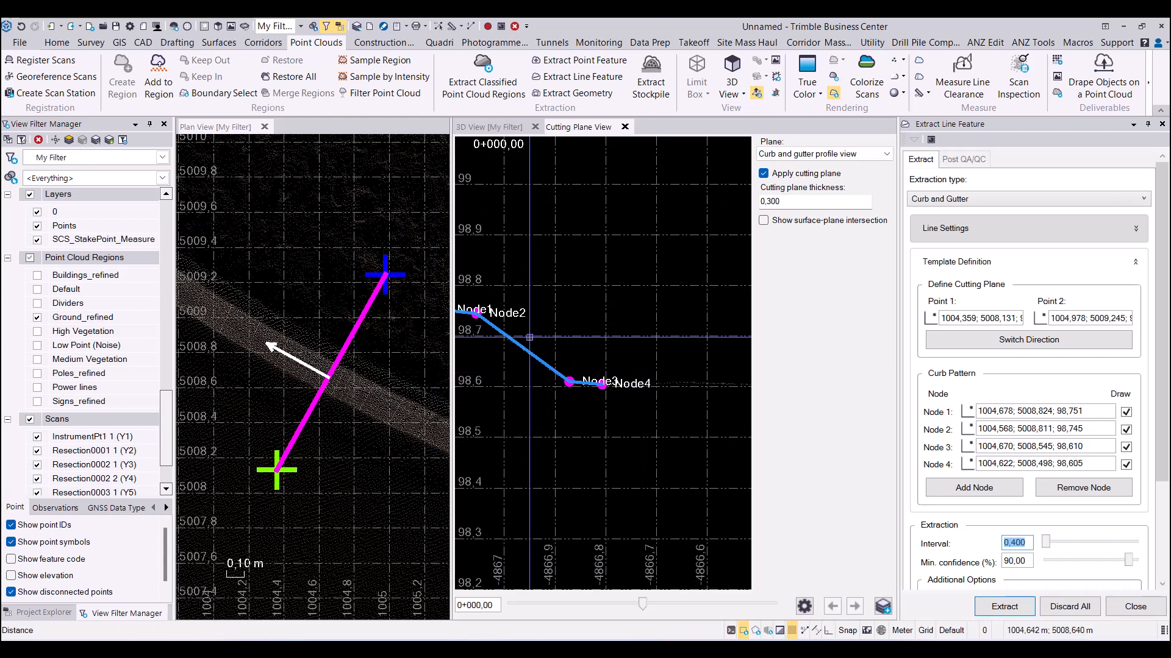
{"action": "scroll", "coordinate": [575, 342], "scroll_direction": "down", "scroll_amount": 3}
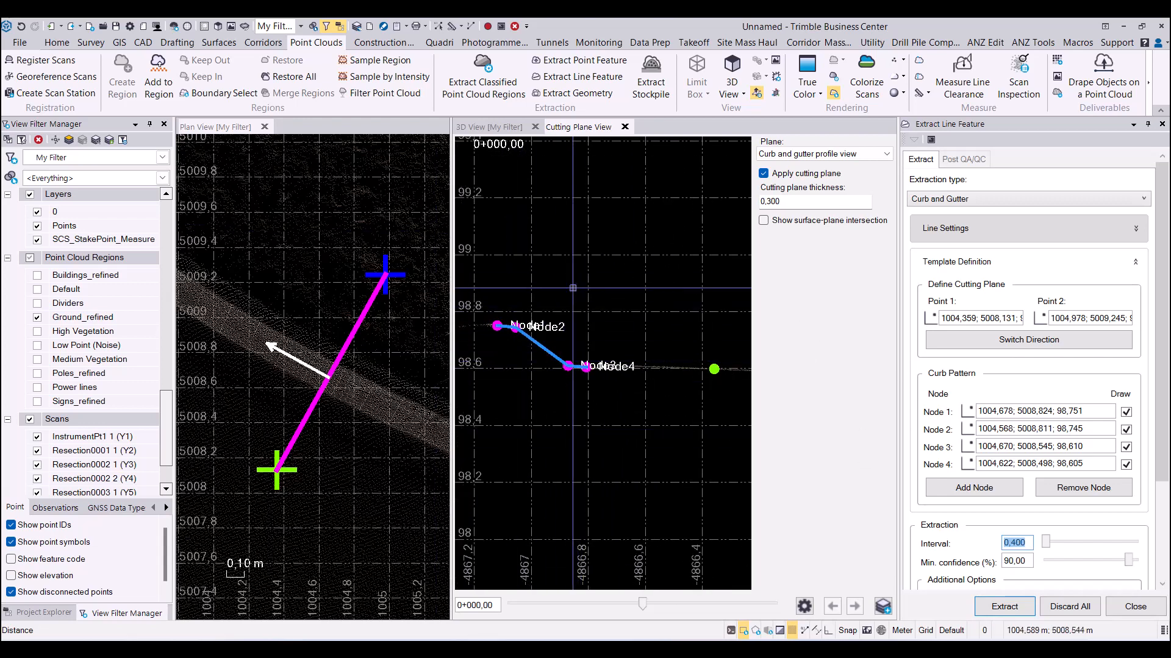
{"action": "scroll", "coordinate": [528, 331], "scroll_direction": "up", "scroll_amount": 4}
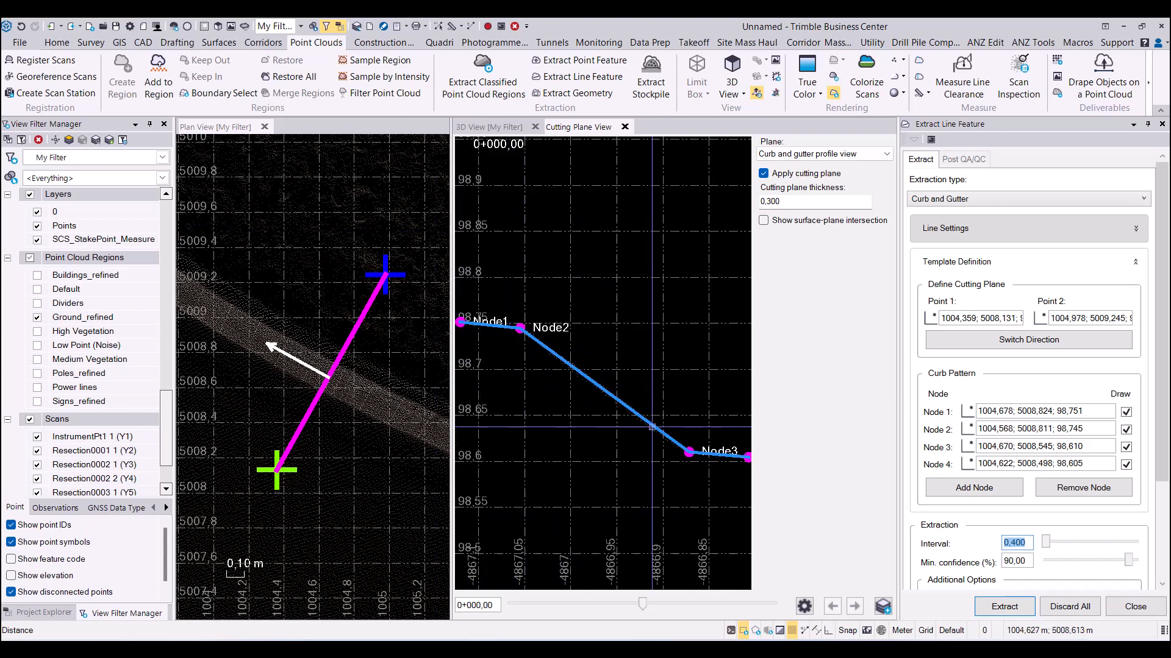
{"action": "left_click", "coordinate": [1126, 412]}
{"action": "left_click", "coordinate": [1126, 465]}
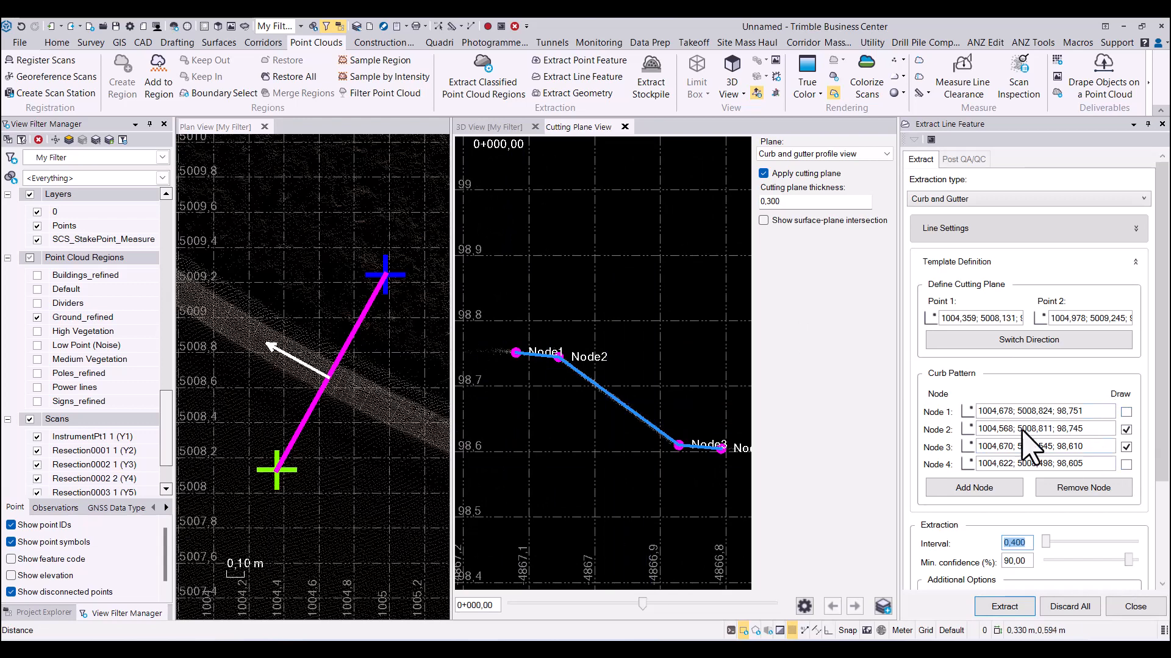
- Run the curb and gutter extraction around the roundabout island, checking where it stops and resuming it from the last template
{"action": "scroll", "coordinate": [1006, 403], "scroll_direction": "down", "scroll_amount": 3}
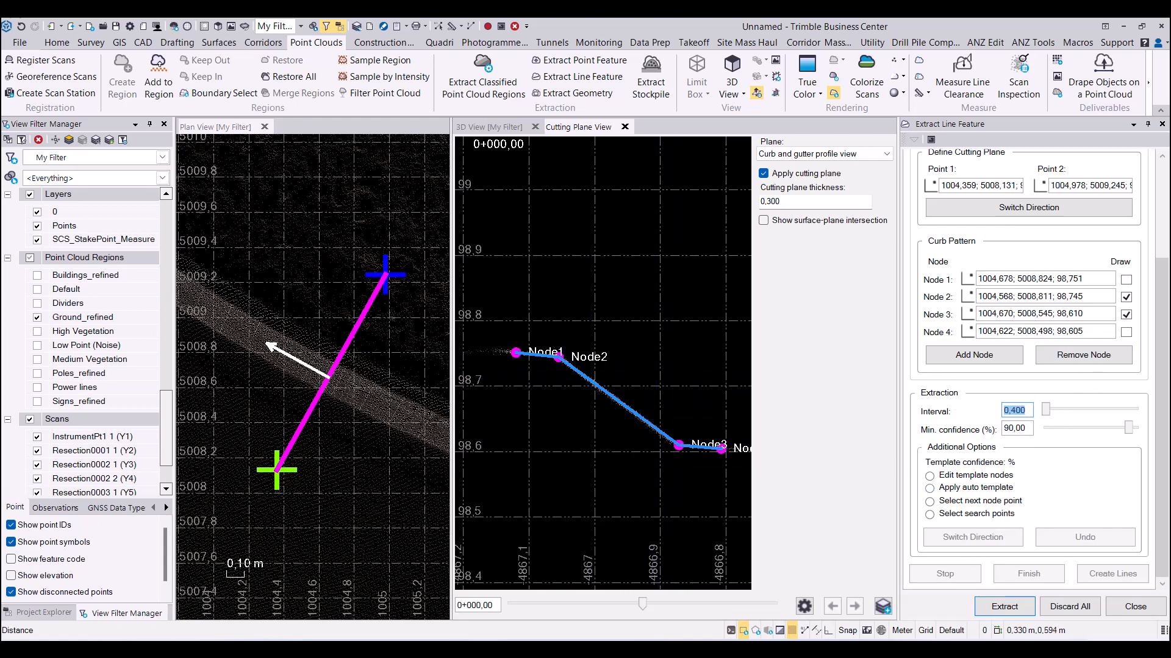
{"action": "left_click", "coordinate": [1004, 606]}
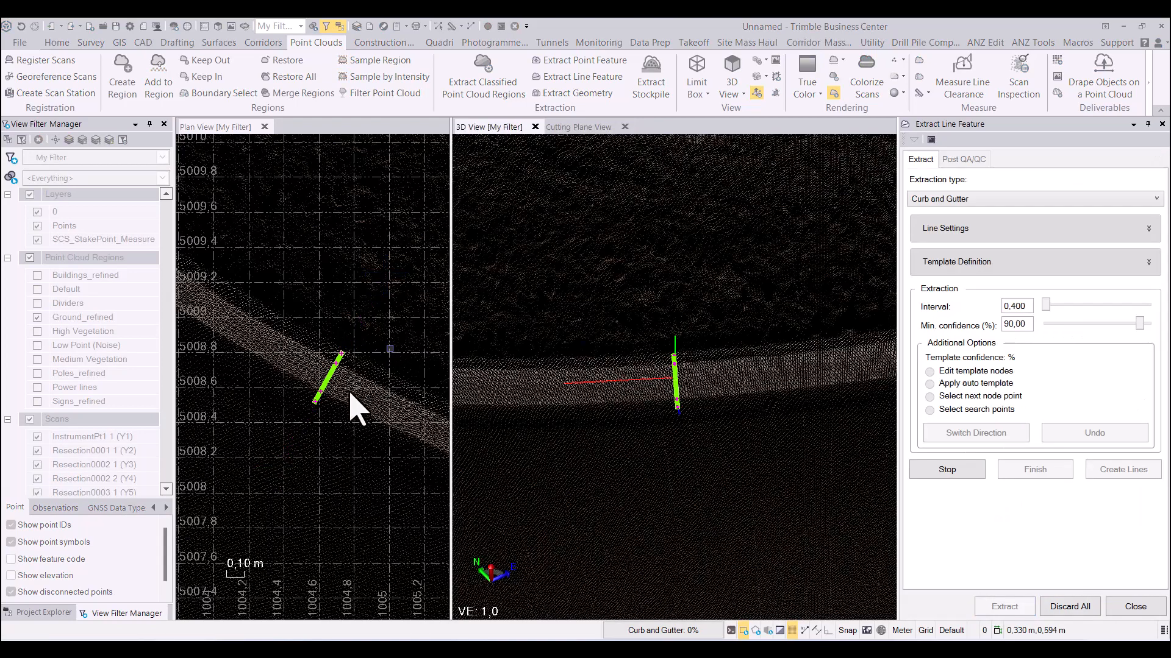
{"action": "scroll", "coordinate": [588, 395], "scroll_direction": "down", "scroll_amount": 5}
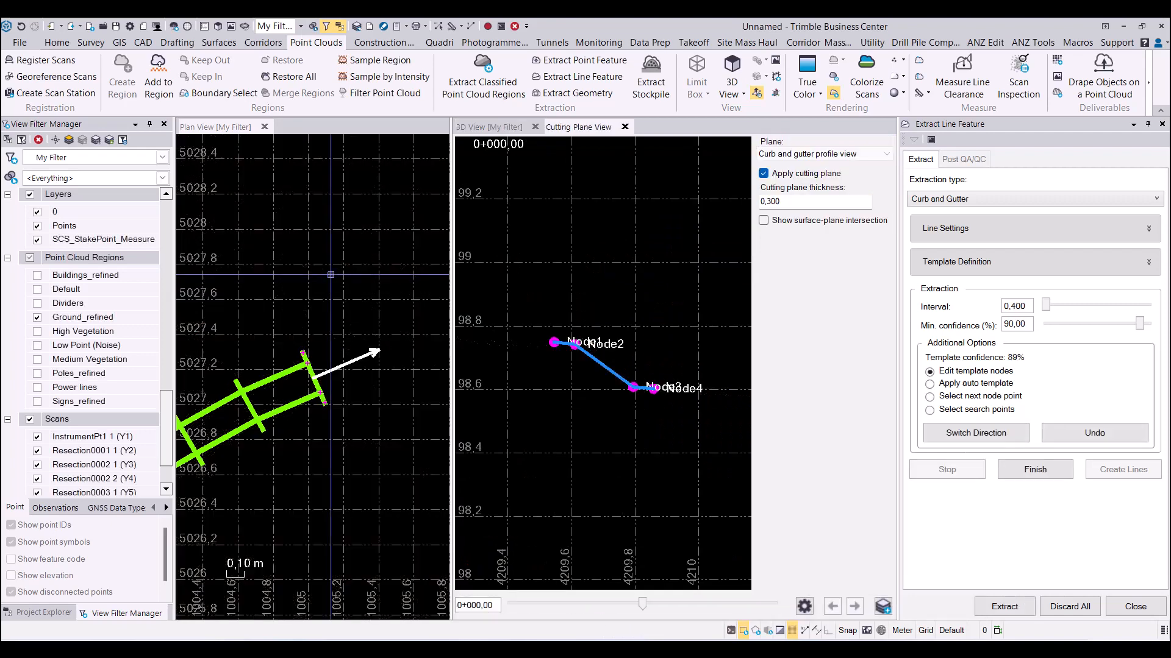
{"action": "scroll", "coordinate": [311, 376], "scroll_direction": "down", "scroll_amount": 5}
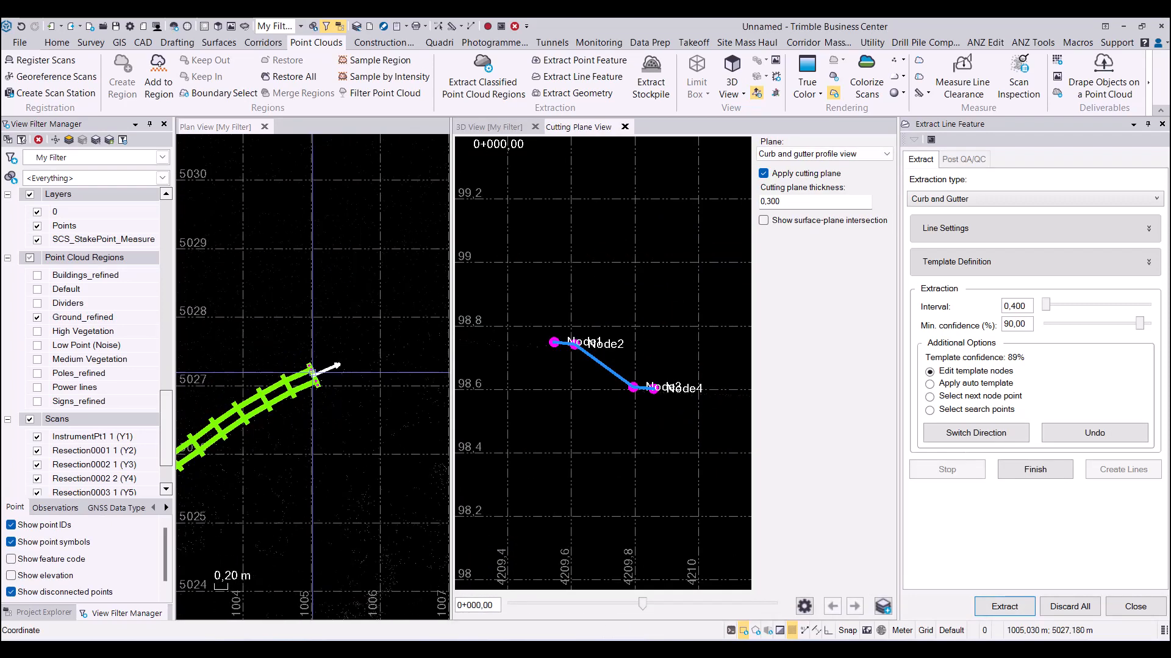
{"action": "scroll", "coordinate": [339, 381], "scroll_direction": "up", "scroll_amount": 5}
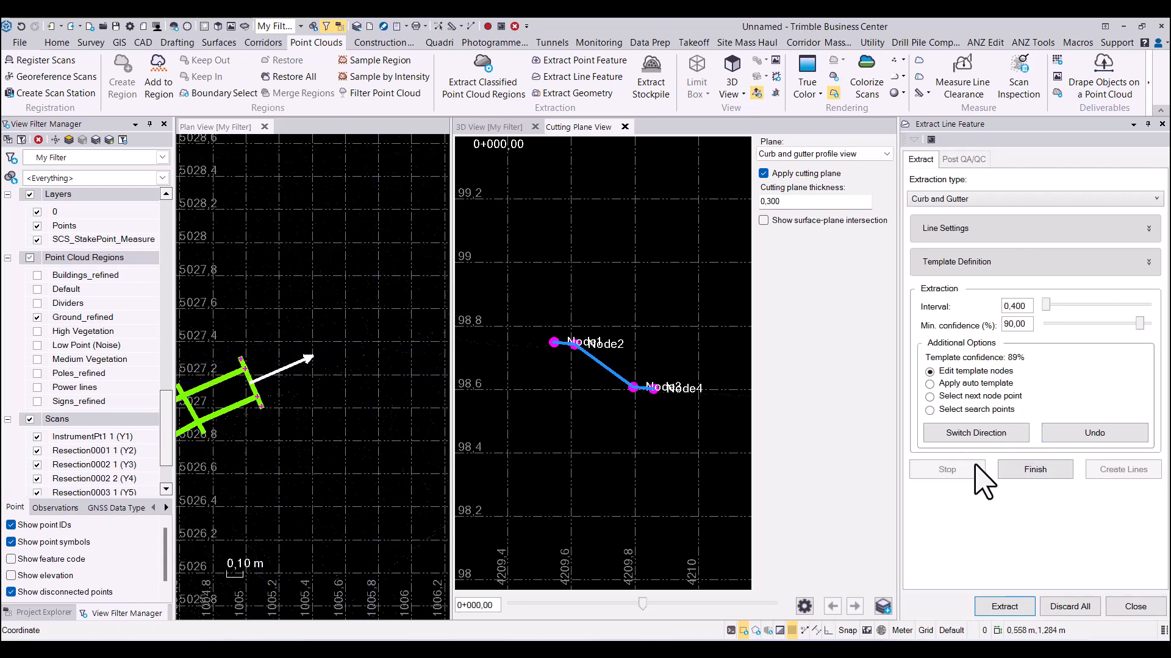
{"action": "left_click", "coordinate": [1003, 608]}
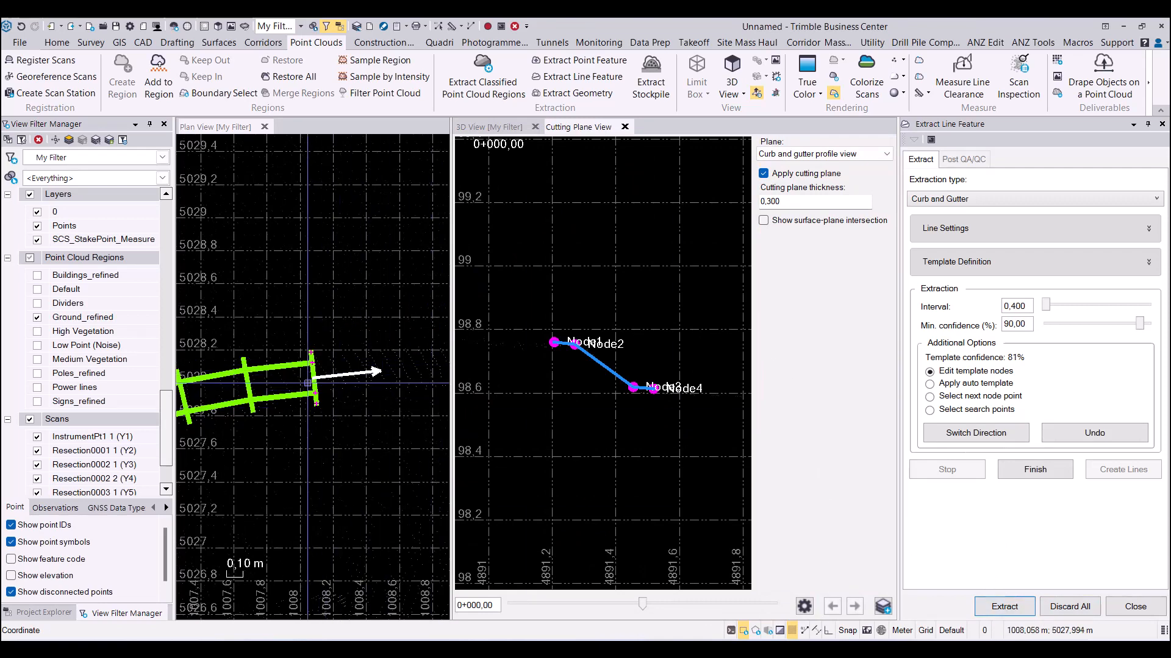
{"action": "left_click", "coordinate": [1010, 609]}
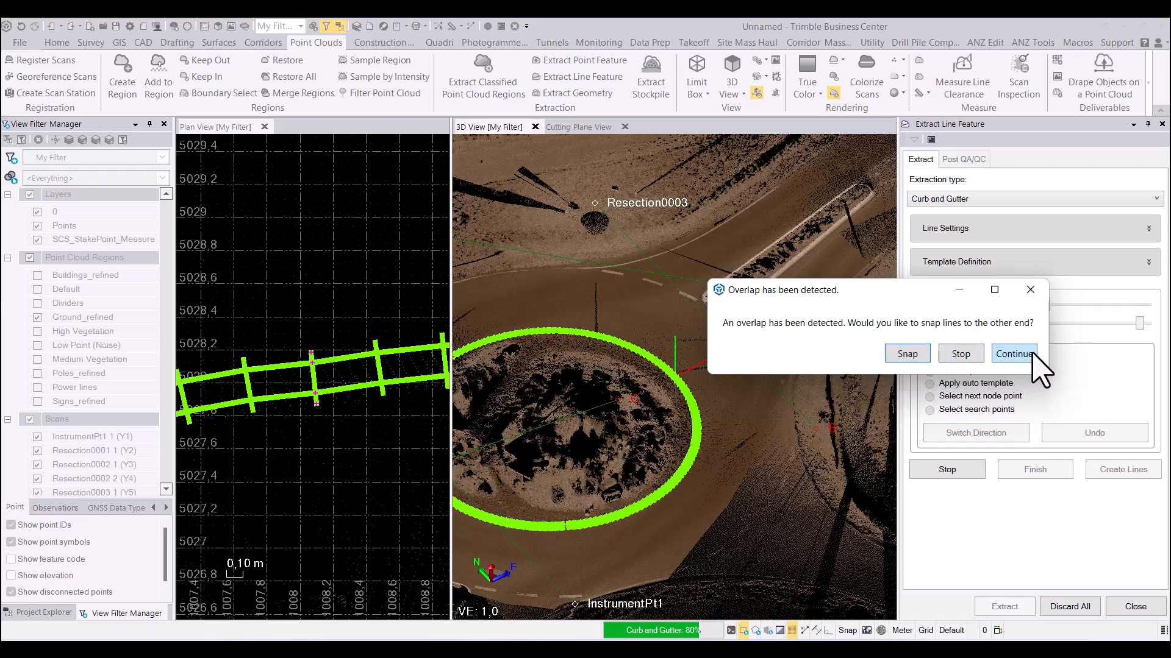
- Snap the overlapping curb lines to the other end and finish the curb and gutter extraction around the island
{"action": "left_click", "coordinate": [907, 354]}
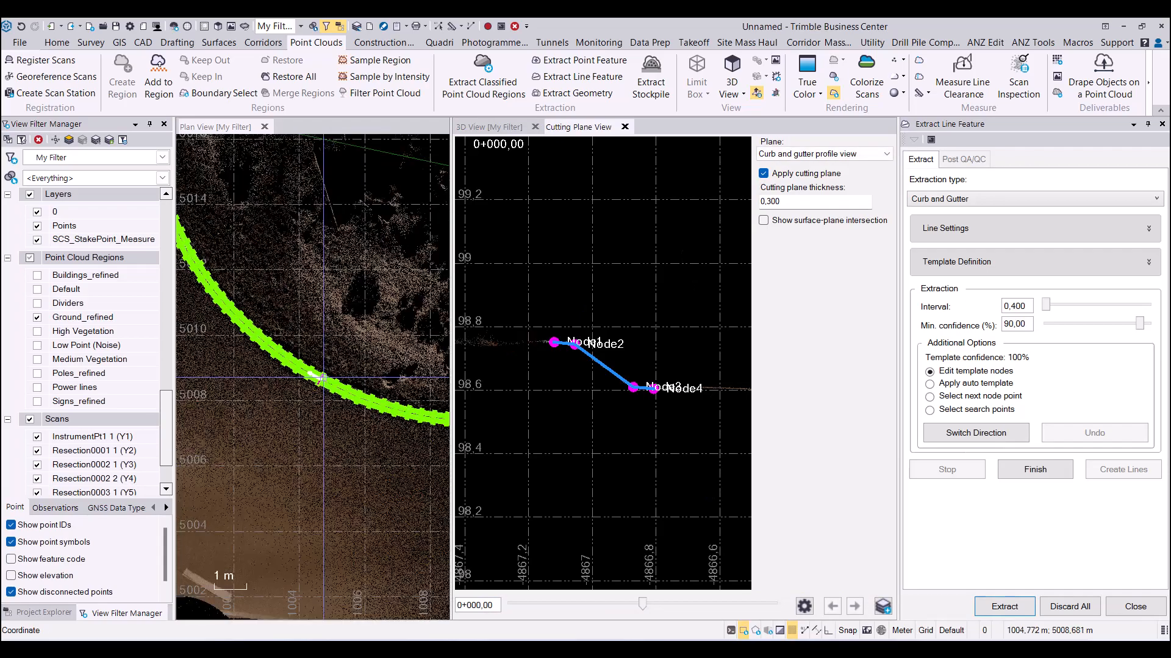
{"action": "scroll", "coordinate": [321, 378], "scroll_direction": "down", "scroll_amount": 5}
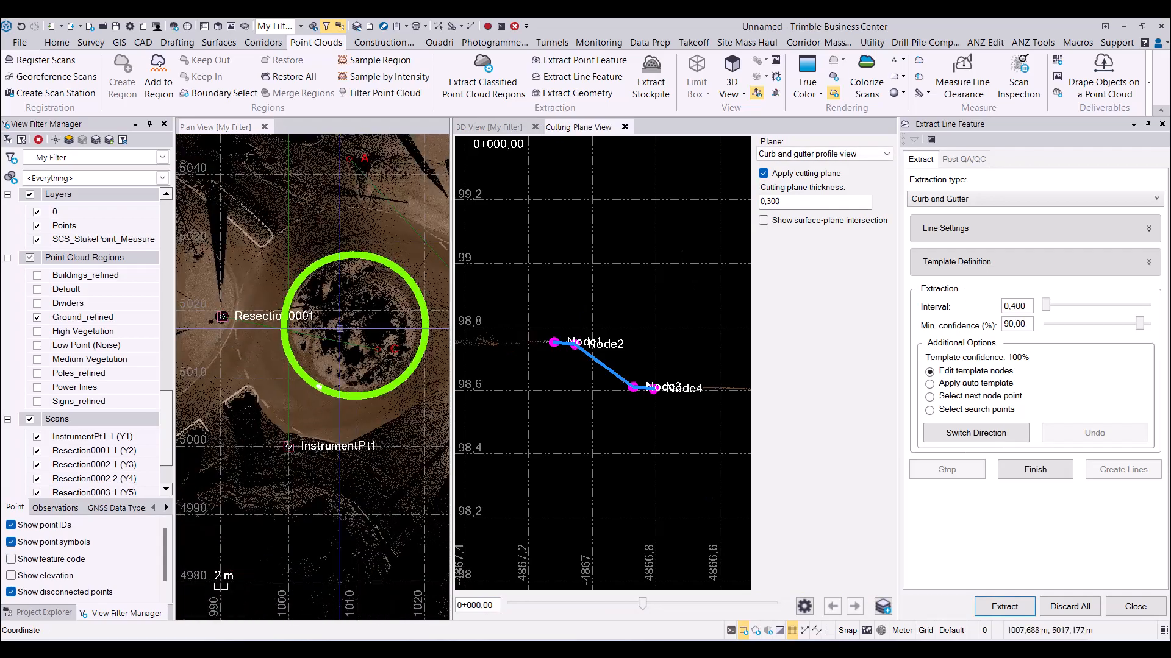
{"action": "scroll", "coordinate": [340, 328], "scroll_direction": "down", "scroll_amount": 1}
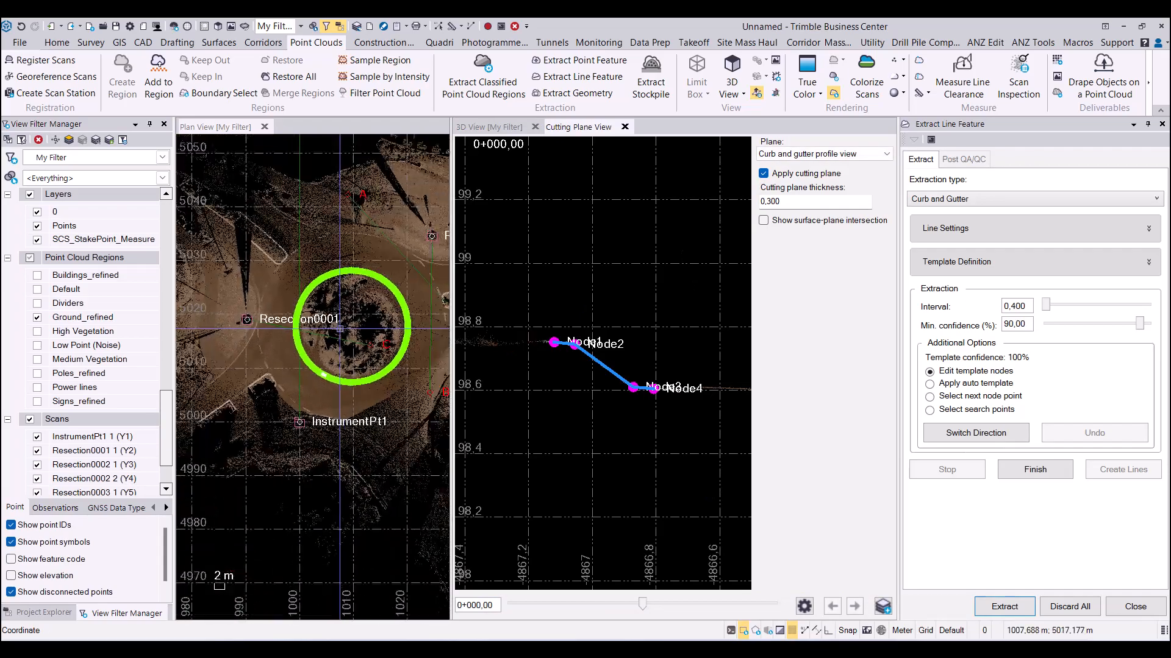
{"action": "left_click", "coordinate": [1039, 473]}
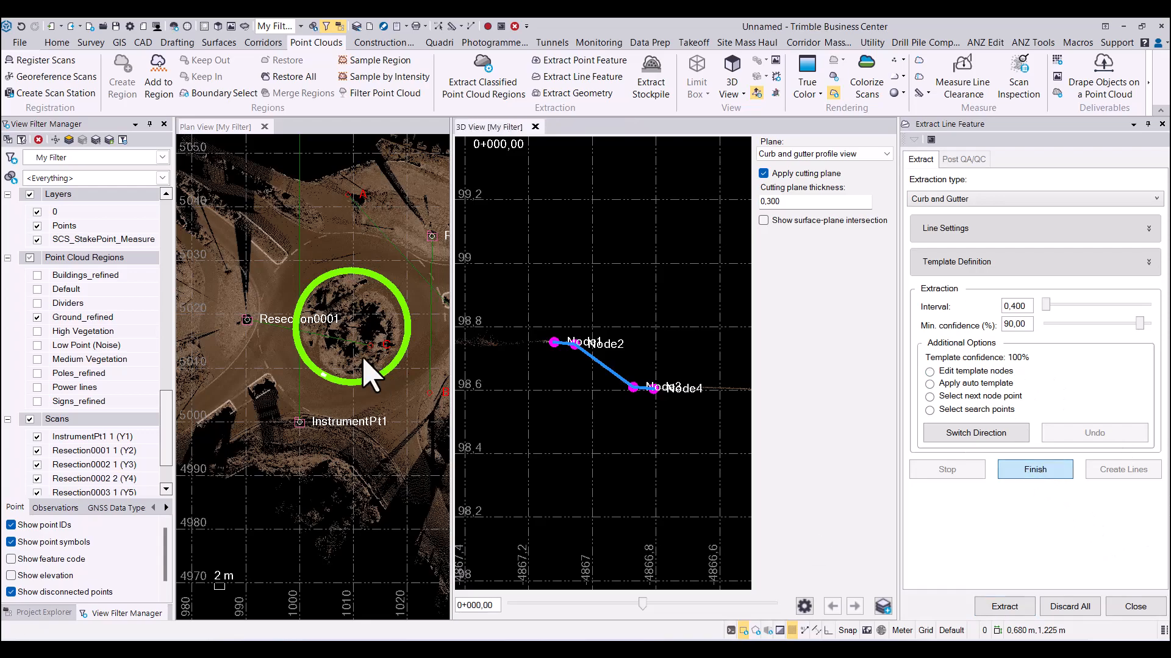
- Create the line features from the extracted curb, check them around the roundabout island and close the line extraction
{"action": "scroll", "coordinate": [567, 354], "scroll_direction": "up", "scroll_amount": 8}
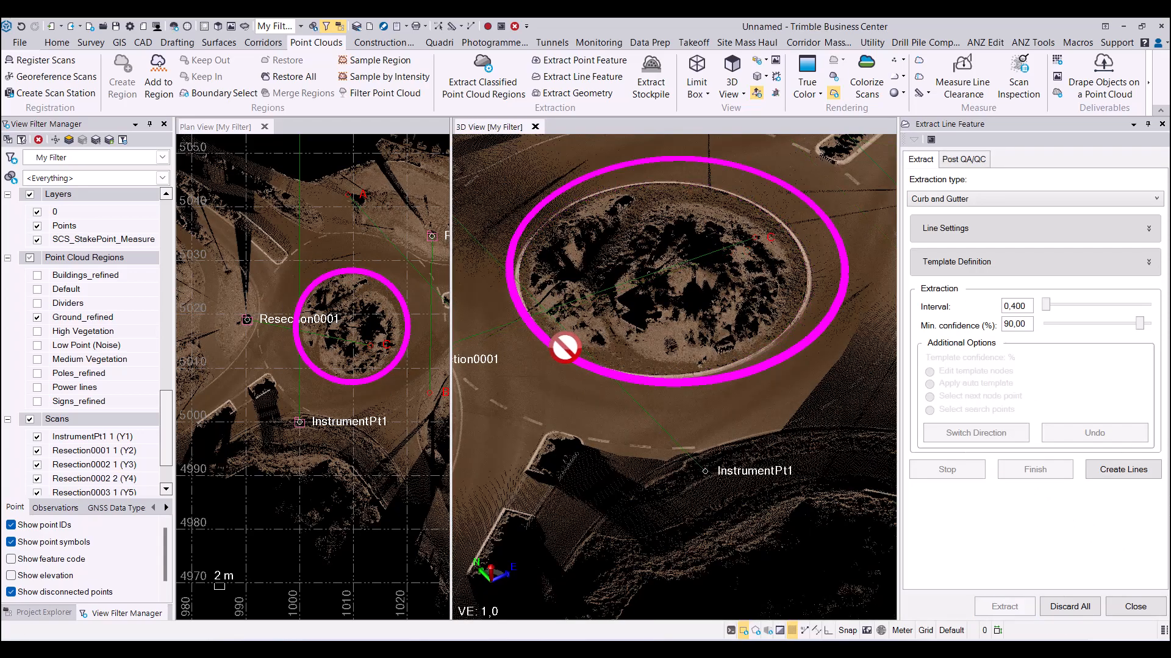
{"action": "scroll", "coordinate": [481, 382], "scroll_direction": "down", "scroll_amount": 4}
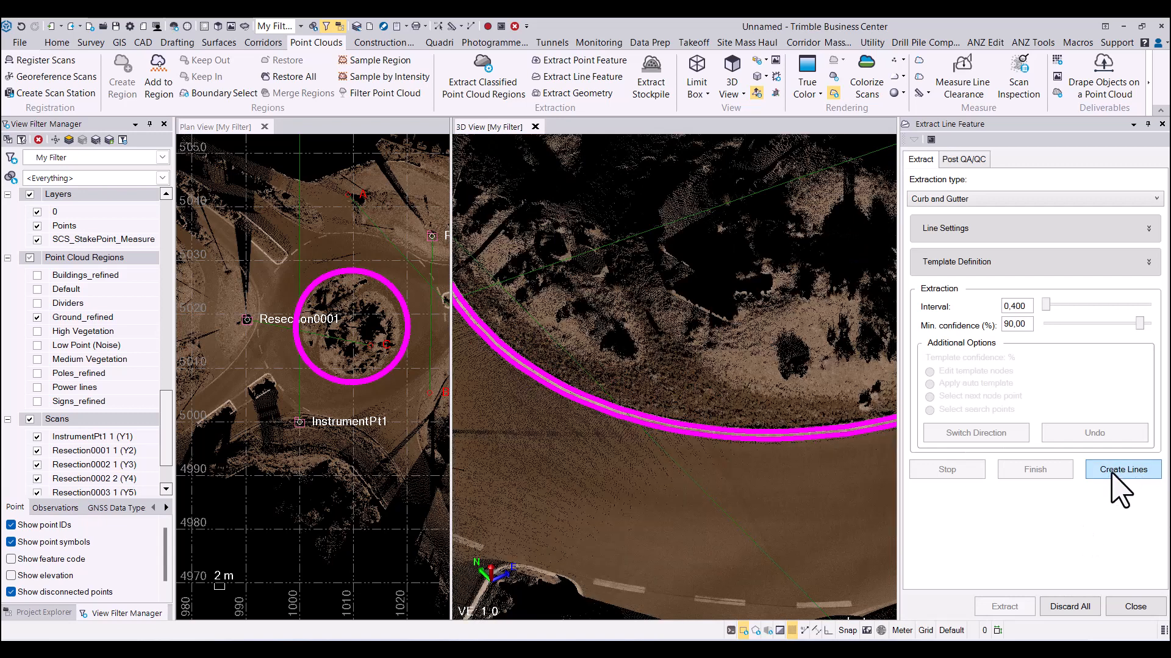
{"action": "left_click", "coordinate": [1125, 470]}
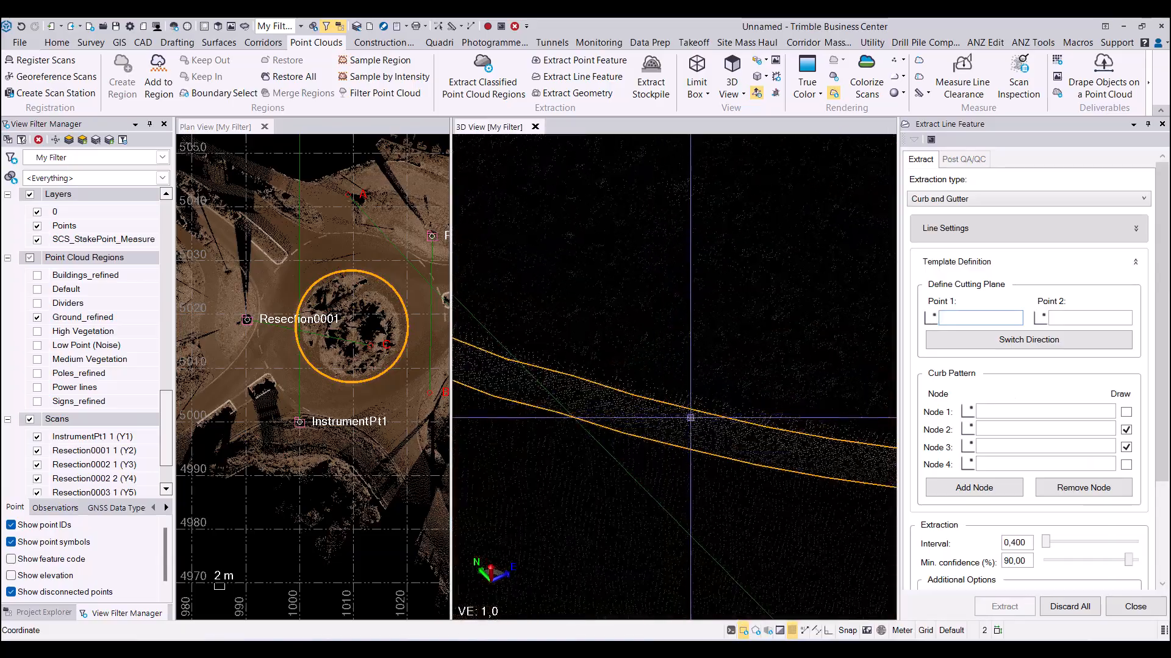
{"action": "scroll", "coordinate": [691, 423], "scroll_direction": "down", "scroll_amount": 3}
{"action": "scroll", "coordinate": [692, 424], "scroll_direction": "down", "scroll_amount": 4}
{"action": "scroll", "coordinate": [728, 366], "scroll_direction": "up", "scroll_amount": 7}
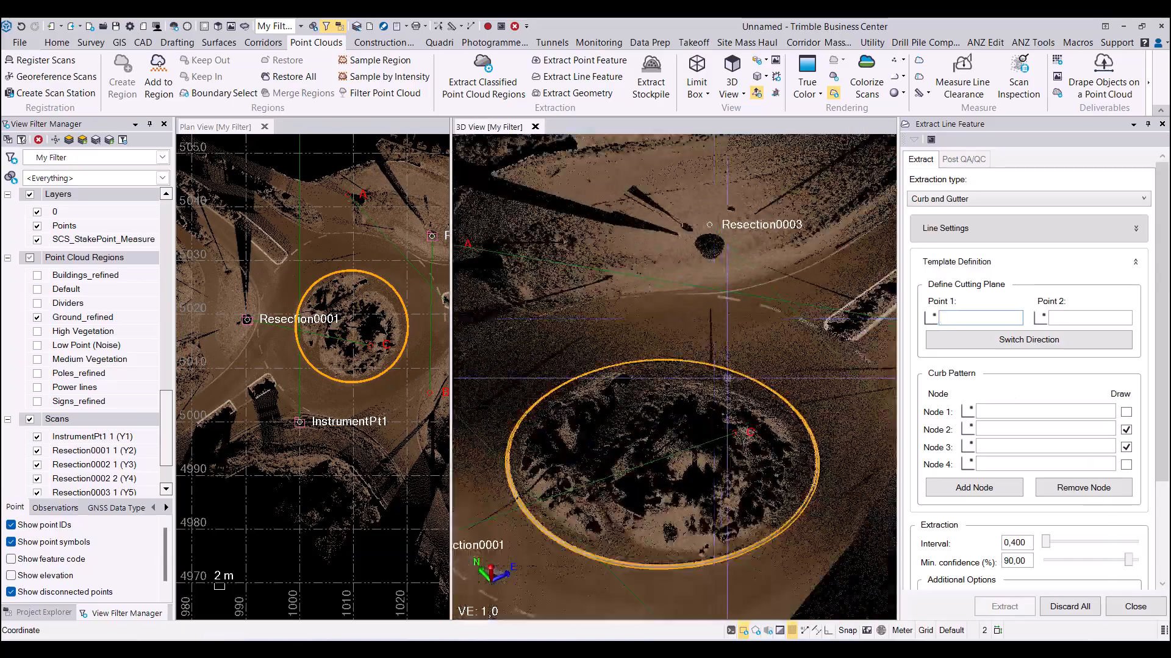
{"action": "scroll", "coordinate": [674, 364], "scroll_direction": "down", "scroll_amount": 4}
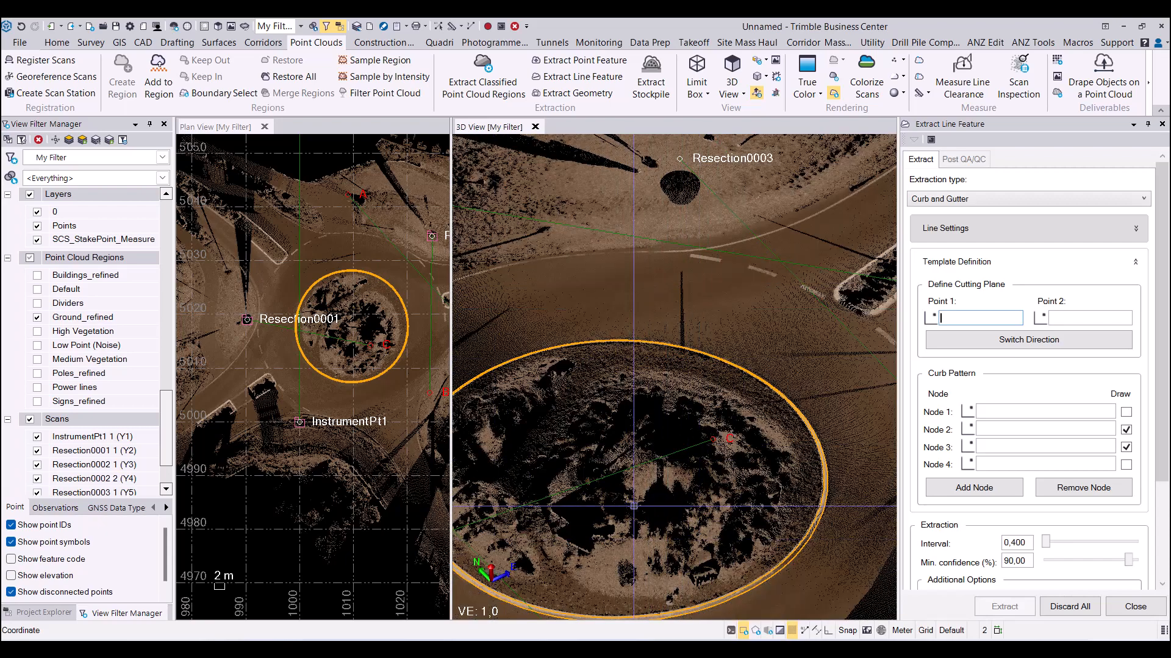
{"action": "scroll", "coordinate": [648, 427], "scroll_direction": "down", "scroll_amount": 3}
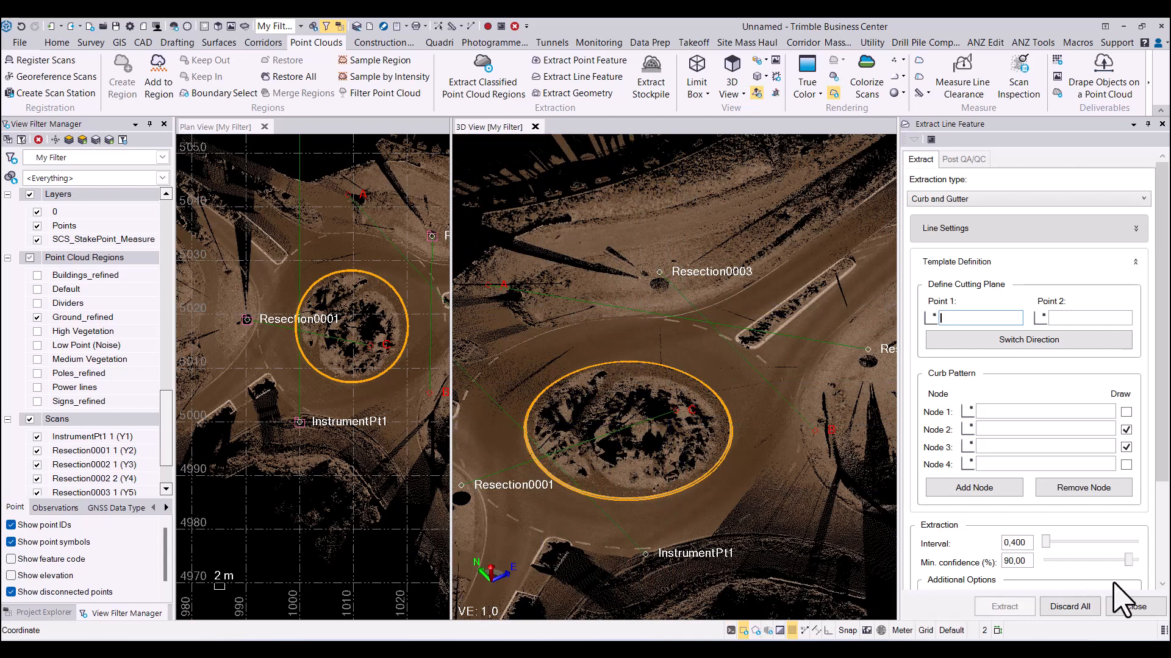
{"action": "left_click", "coordinate": [1135, 607]}
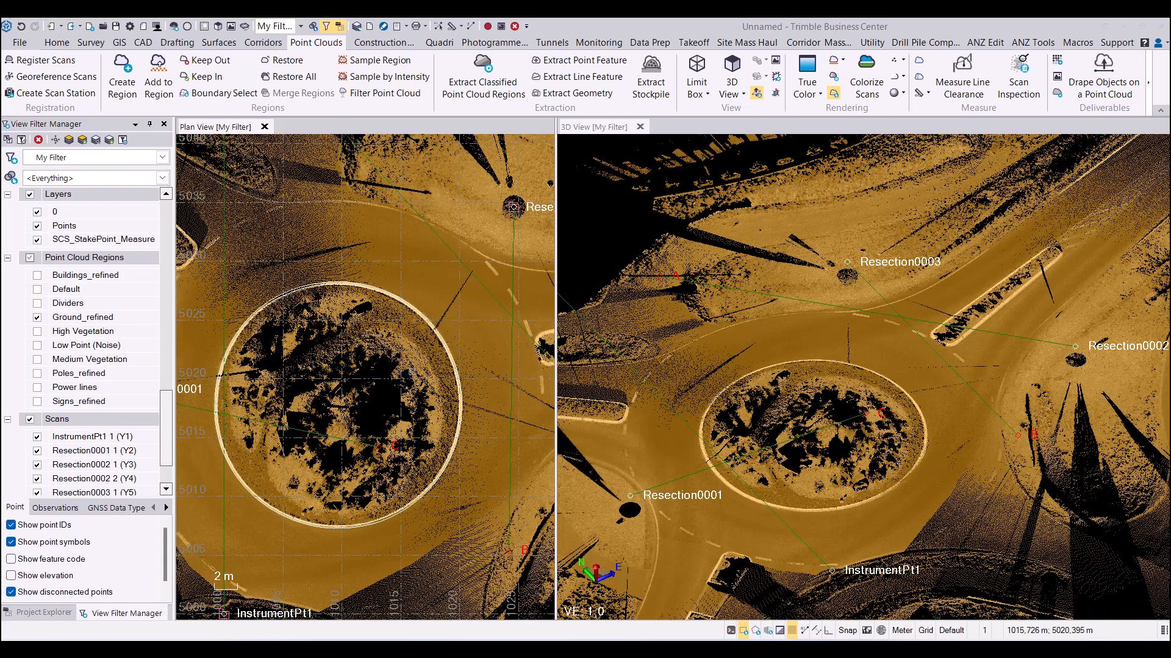
- Select both the inner and the outer curb linestrings of the roundabout island in the plan view
{"action": "scroll", "coordinate": [437, 340], "scroll_direction": "up", "scroll_amount": 10}
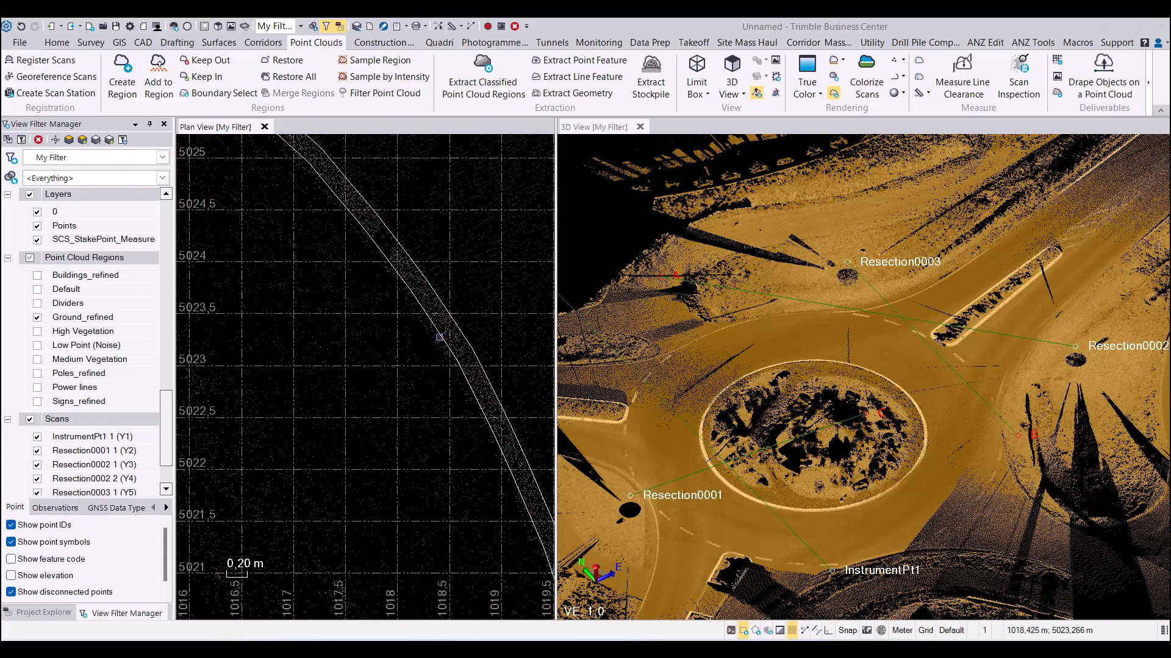
{"action": "middle_click_drag", "start_coordinate": [421, 299], "coordinate": [353, 339]}
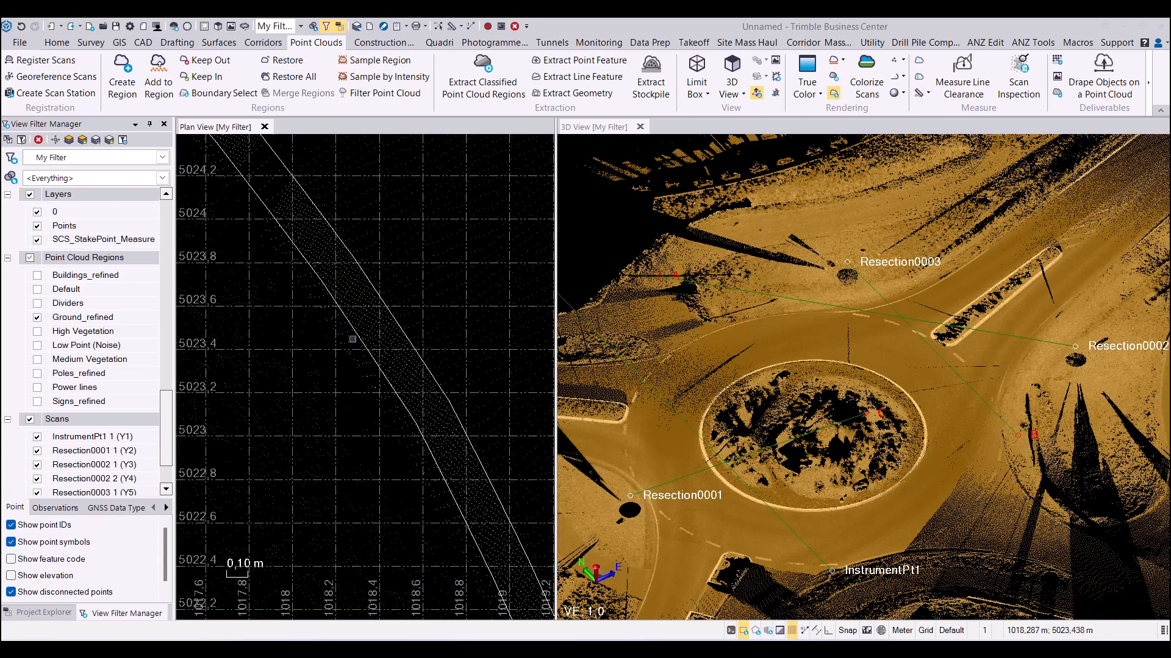
{"action": "left_click", "coordinate": [354, 331]}
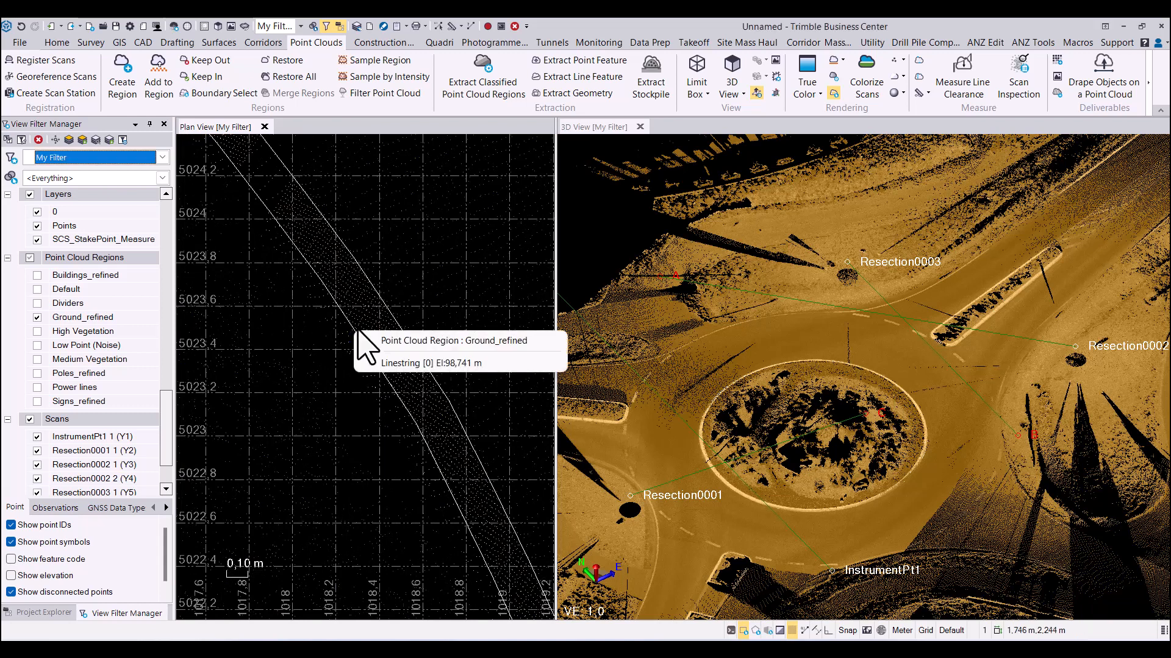
{"action": "left_click", "coordinate": [391, 365]}
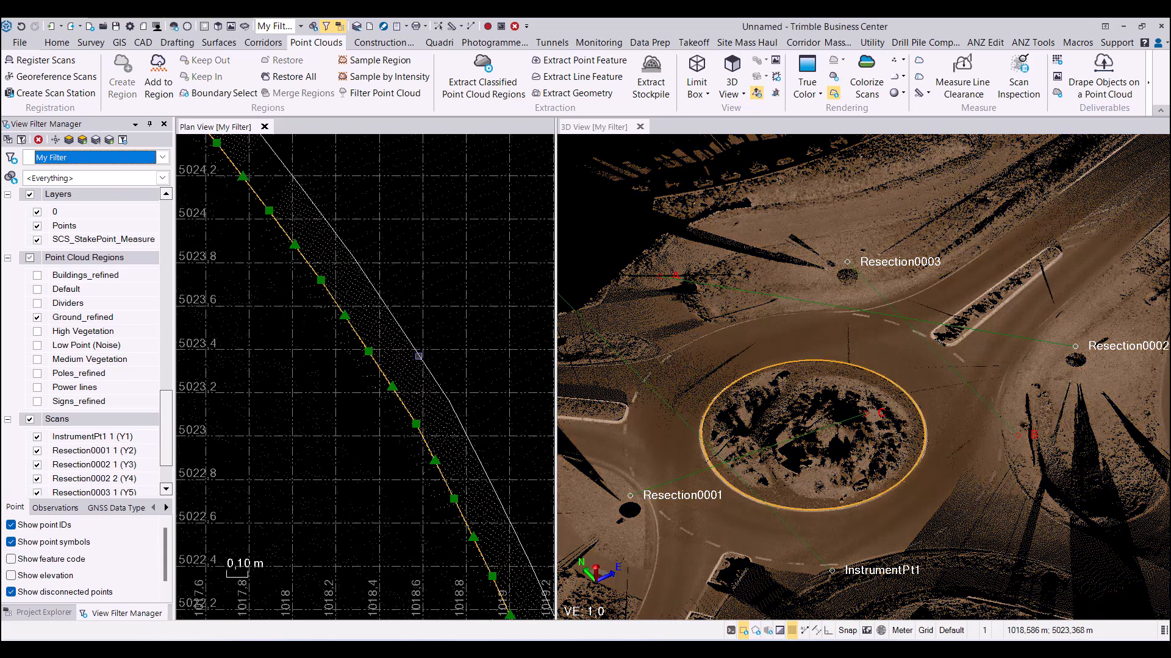
{"action": "left_click", "coordinate": [420, 356]}
{"action": "left_click", "coordinate": [454, 389]}
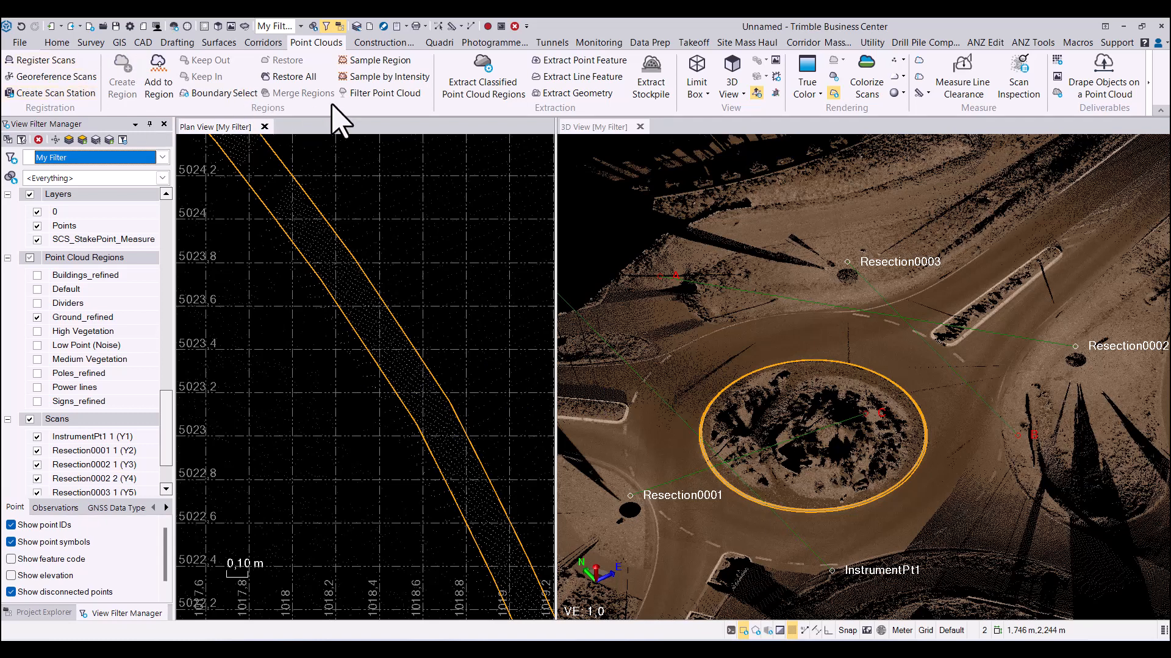
- Create a Quadri task named "Qudri data" under the root parent task and send the selected curb linestrings to Quadri
{"action": "left_click", "coordinate": [439, 43]}
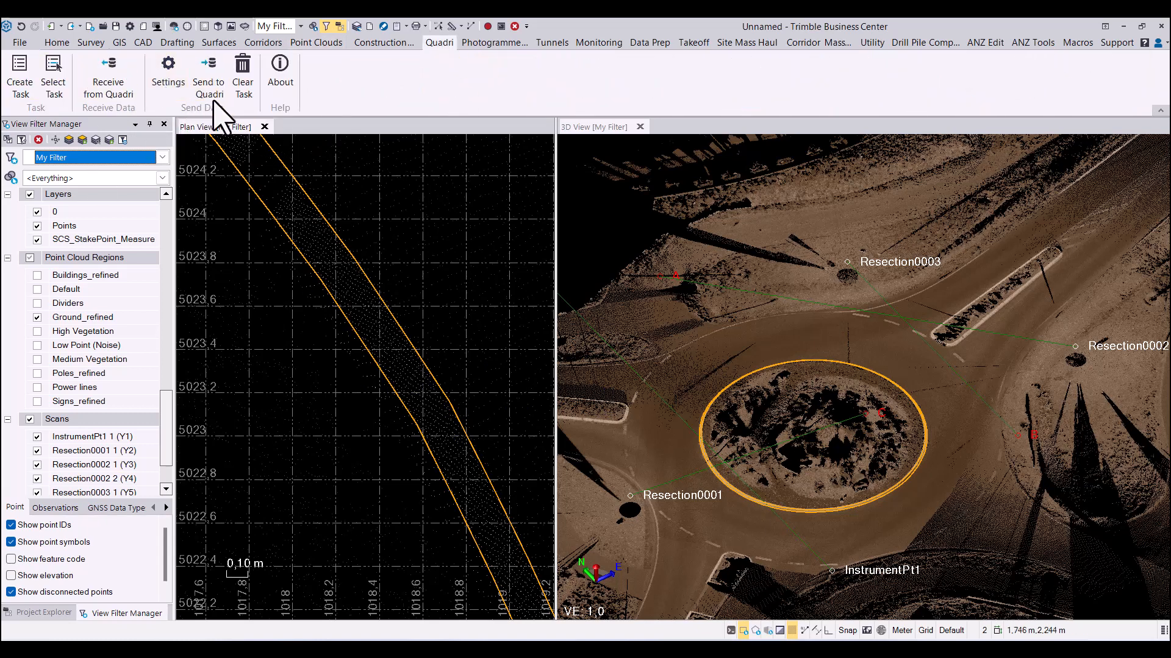
{"action": "left_click", "coordinate": [24, 78]}
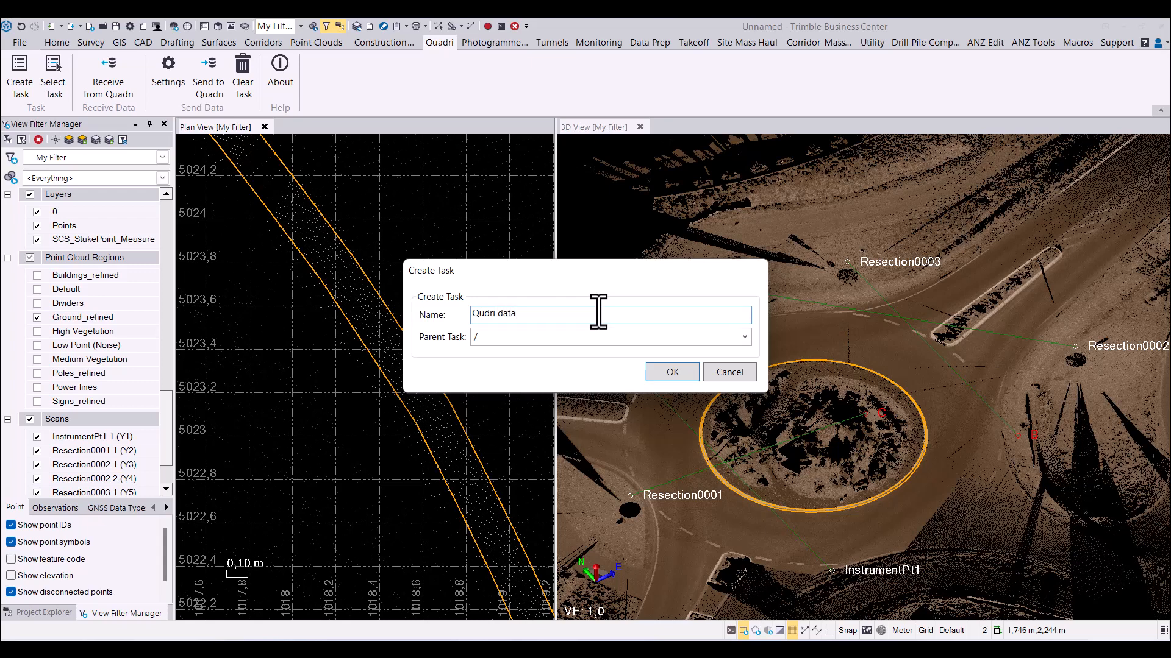
{"action": "left_click", "coordinate": [672, 372]}
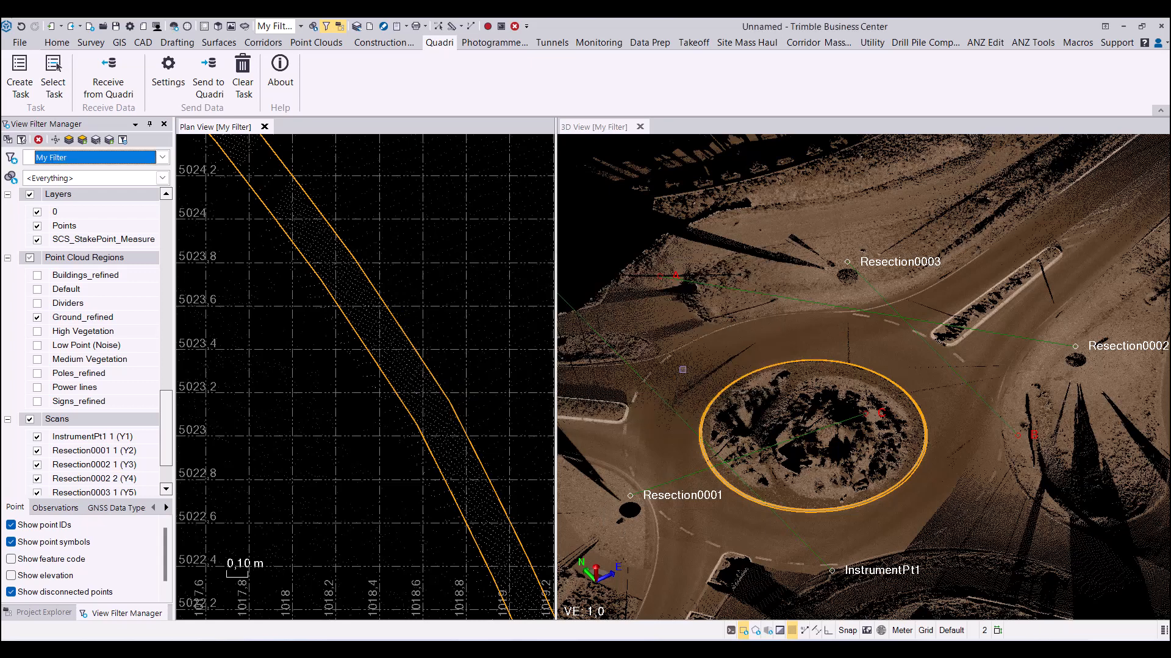
{"action": "left_click", "coordinate": [211, 77]}
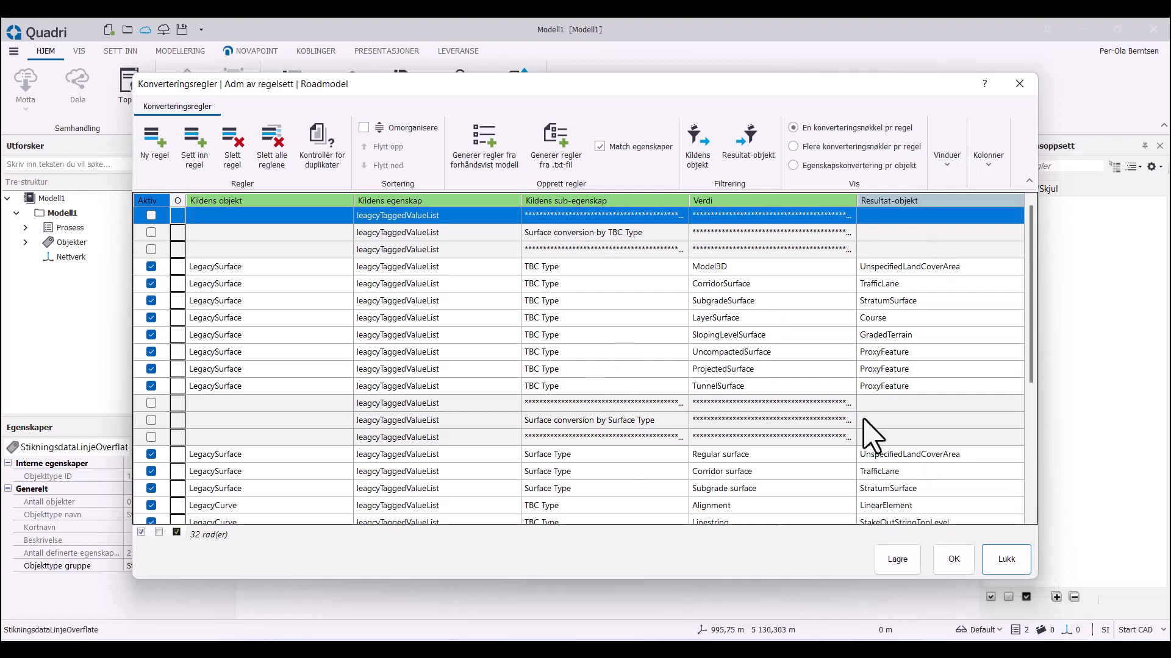
- In Quadri, accept the Roadmodel conversion rules and show the StikningsdataLinjeOverflate objects of Modell1 in 3D
{"action": "left_click", "coordinate": [954, 560]}
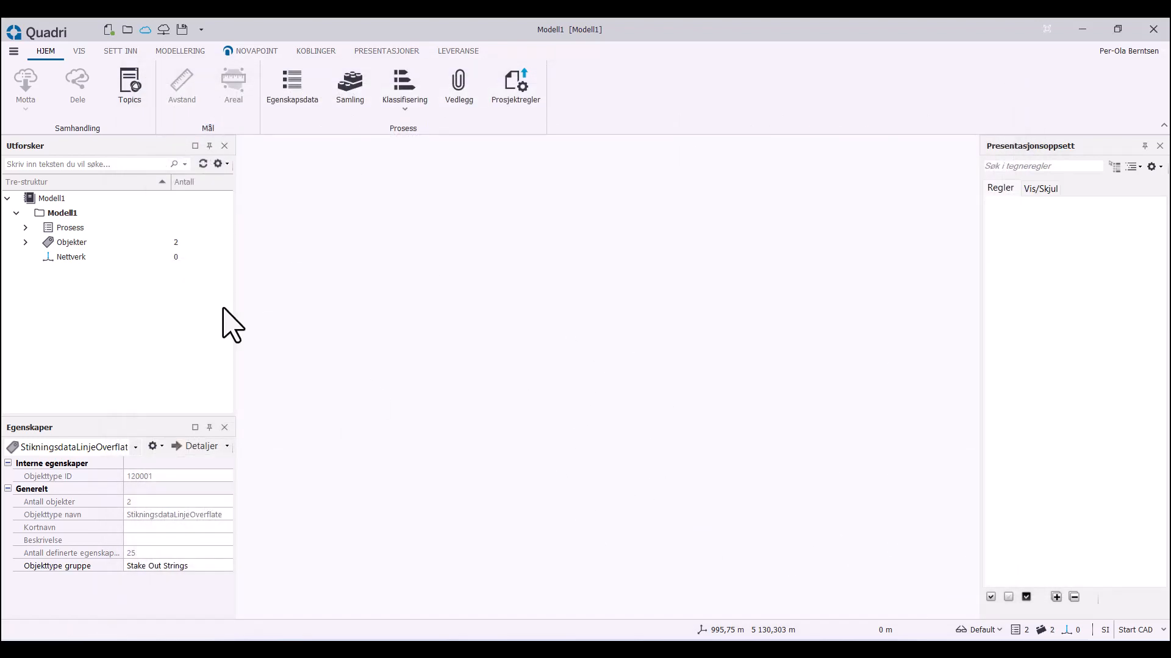
{"action": "left_click", "coordinate": [26, 242]}
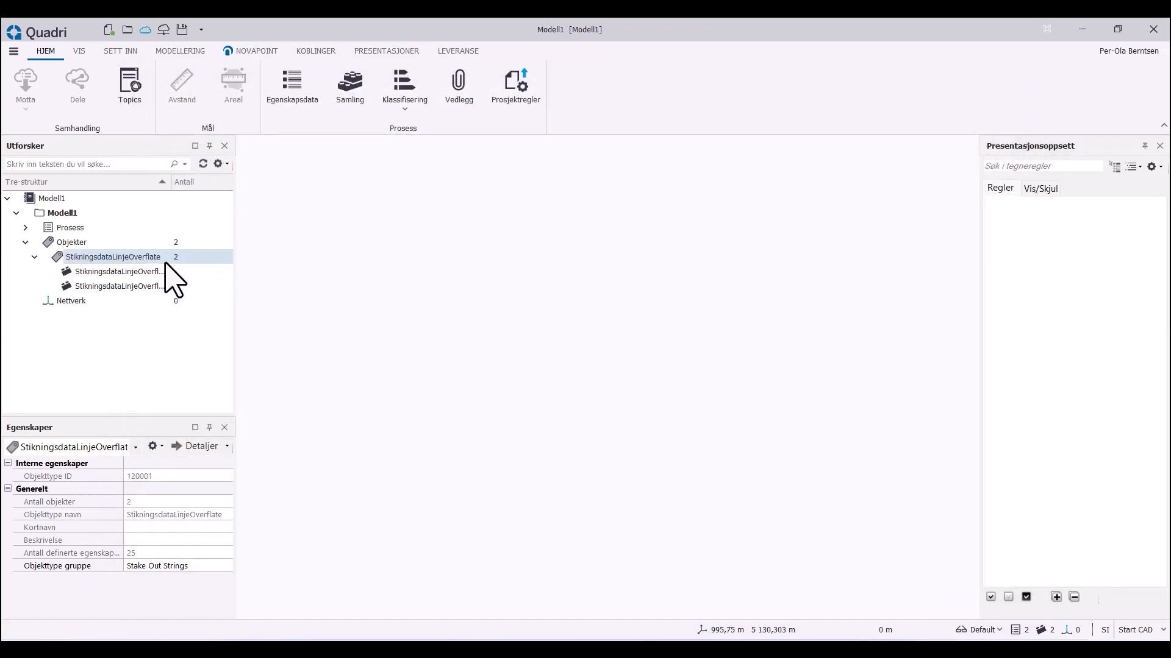
{"action": "right_click", "coordinate": [107, 257]}
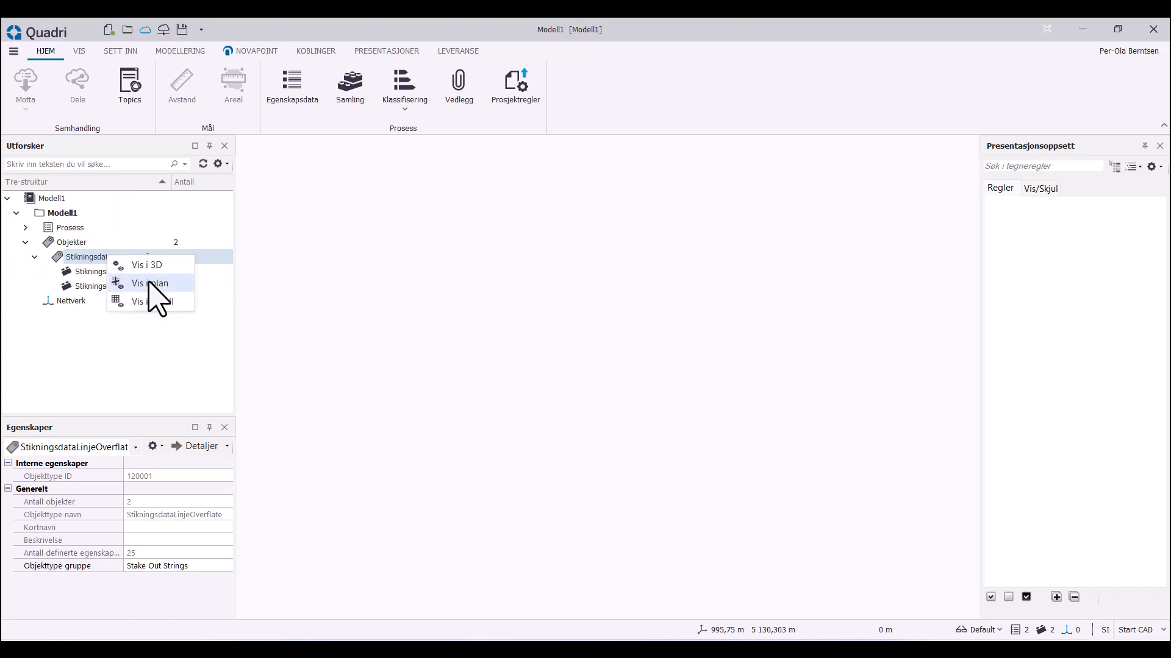
{"action": "left_click", "coordinate": [148, 264]}
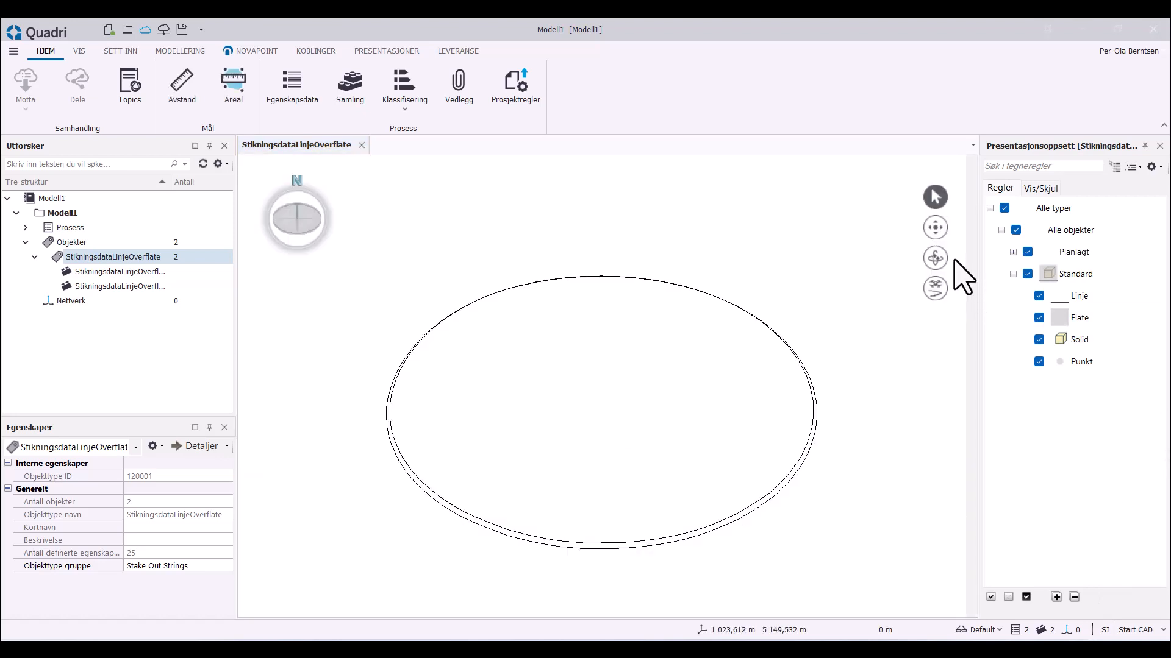
- Examine the imported curb lines in the 3D view from a changed angle and at several zoom levels
{"action": "left_click", "coordinate": [934, 257]}
{"action": "mouse_move", "coordinate": [763, 449]}
{"action": "left_mouse_down"}
{"action": "mouse_move", "coordinate": [750, 405]}
{"action": "mouse_move", "coordinate": [823, 463]}
{"action": "mouse_move", "coordinate": [768, 526]}
{"action": "left_mouse_up"}
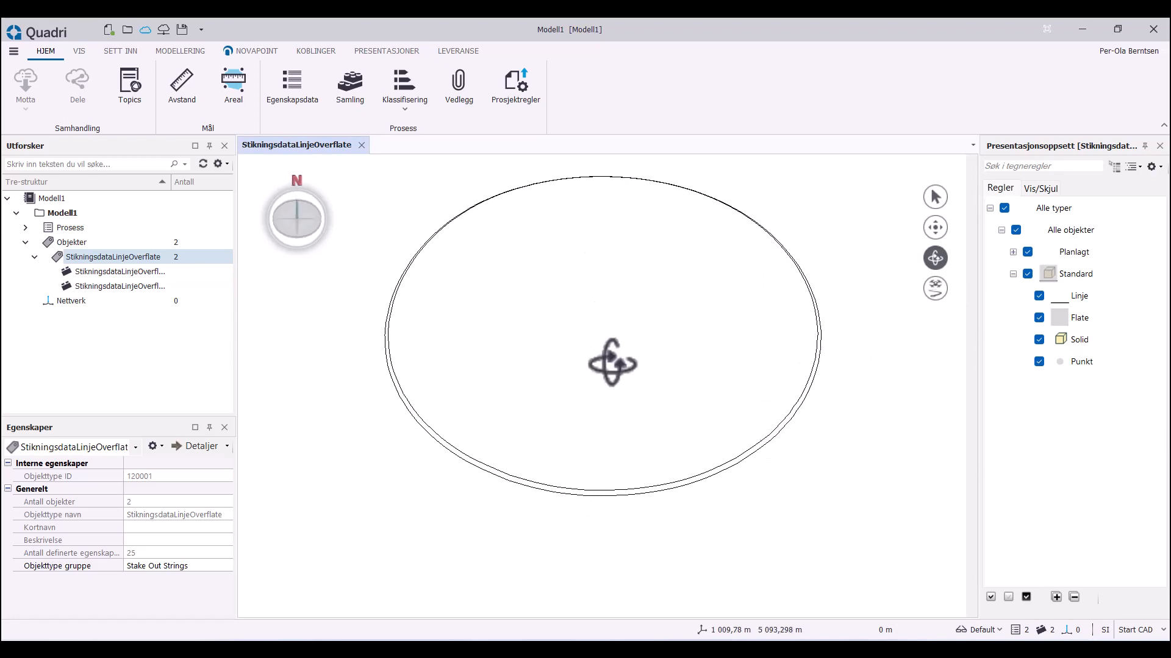
{"action": "scroll", "coordinate": [619, 393], "scroll_direction": "up", "scroll_amount": 3}
{"action": "scroll", "coordinate": [720, 551], "scroll_direction": "up", "scroll_amount": 5}
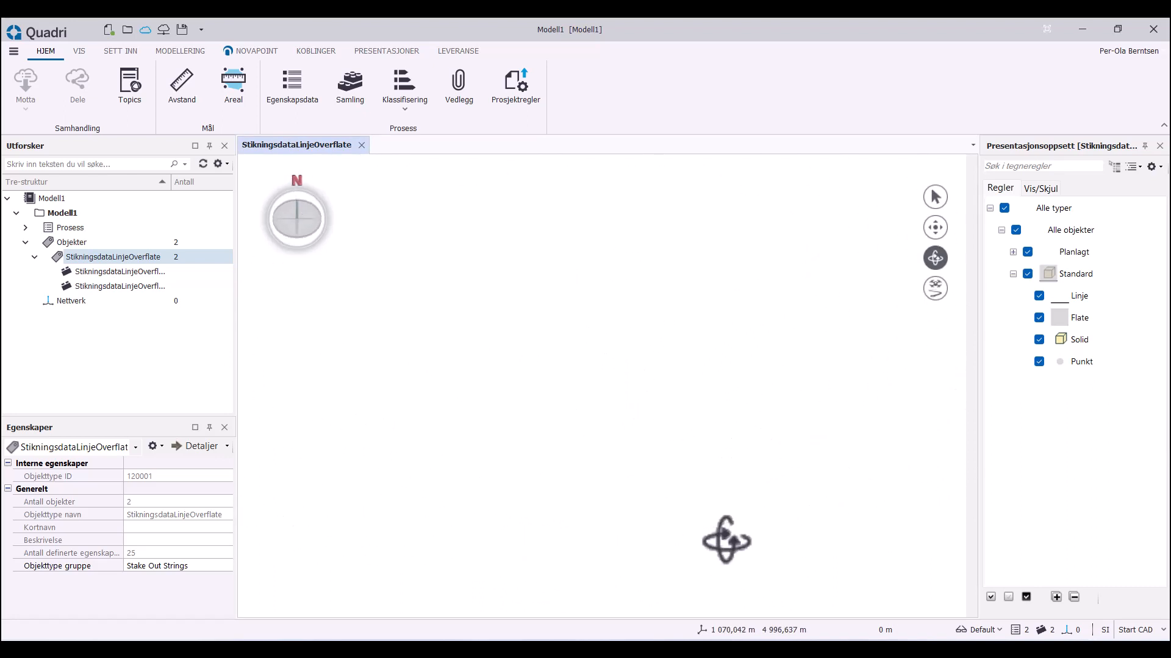
{"action": "scroll", "coordinate": [720, 547], "scroll_direction": "down", "scroll_amount": 8}
{"action": "scroll", "coordinate": [719, 525], "scroll_direction": "up", "scroll_amount": 2}
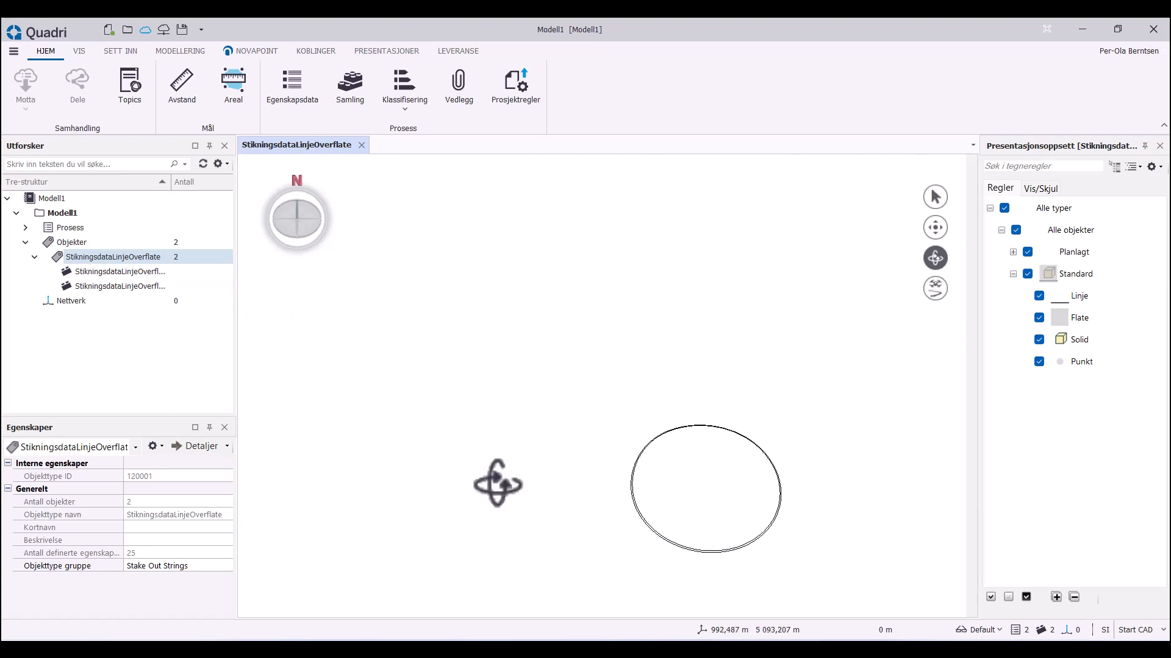